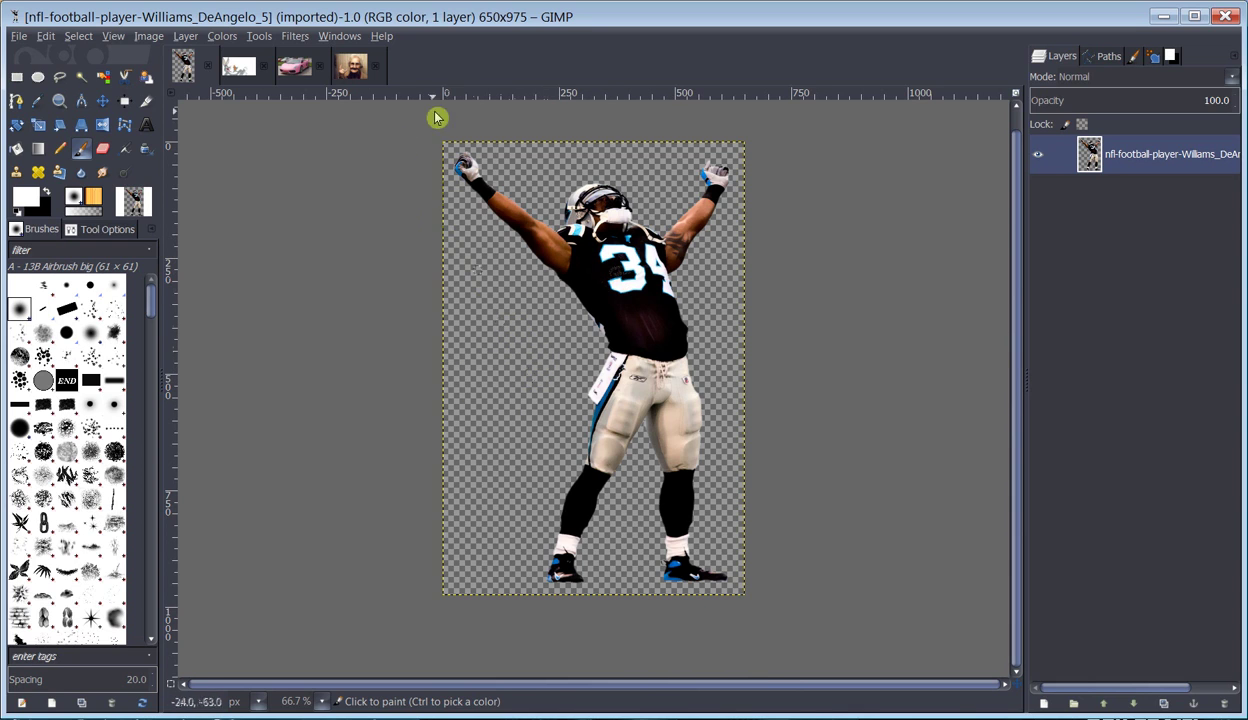
Copy the isolated football player and paste it as a new layer above the original.
click(600, 205)
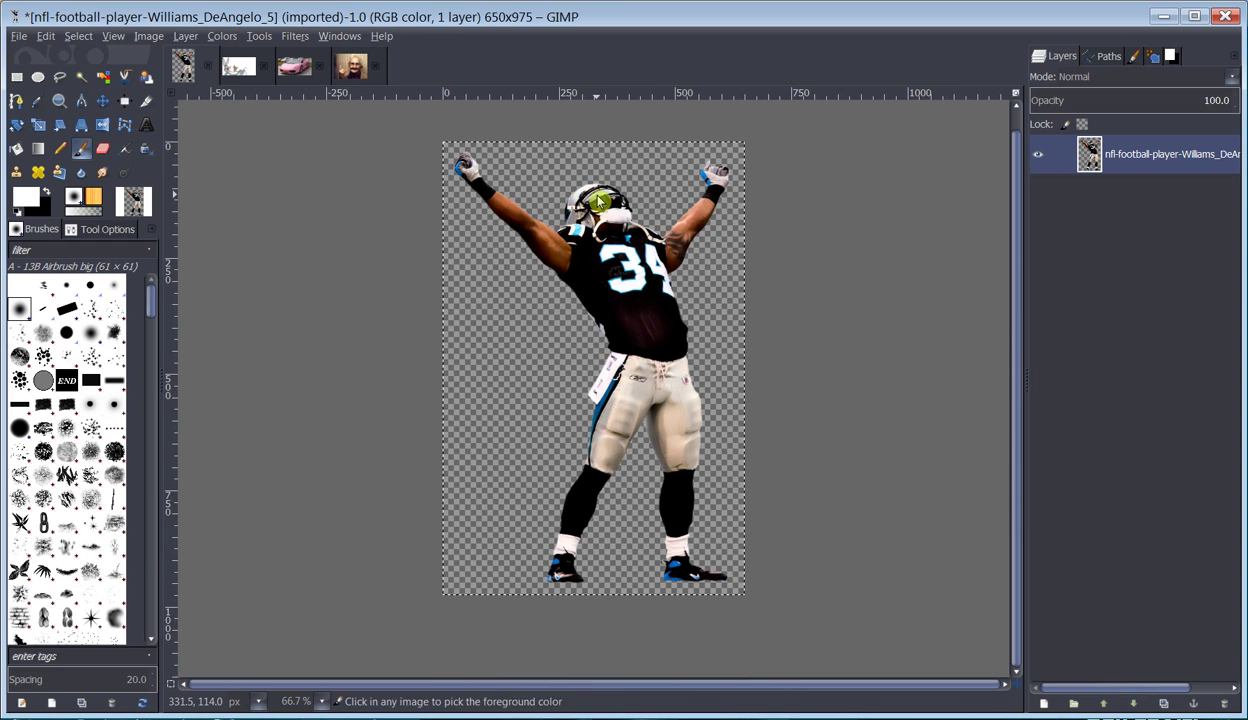
key(ctrl+c)
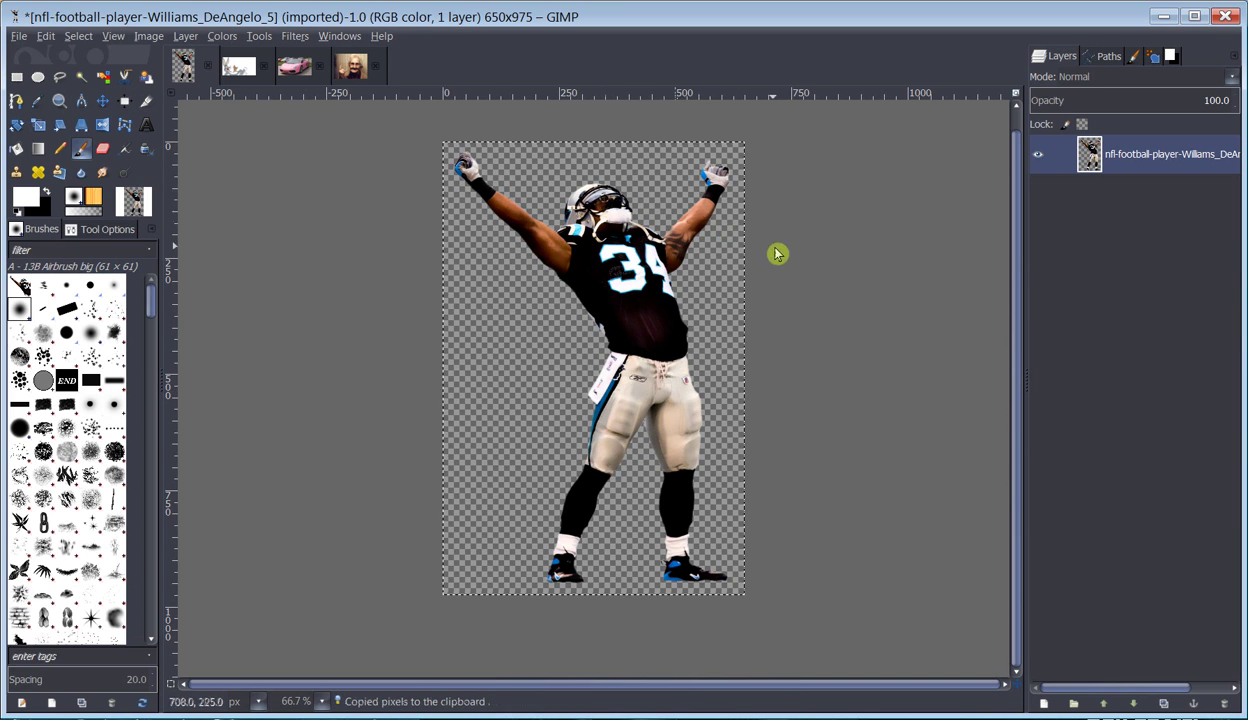
key(ctrl+v)
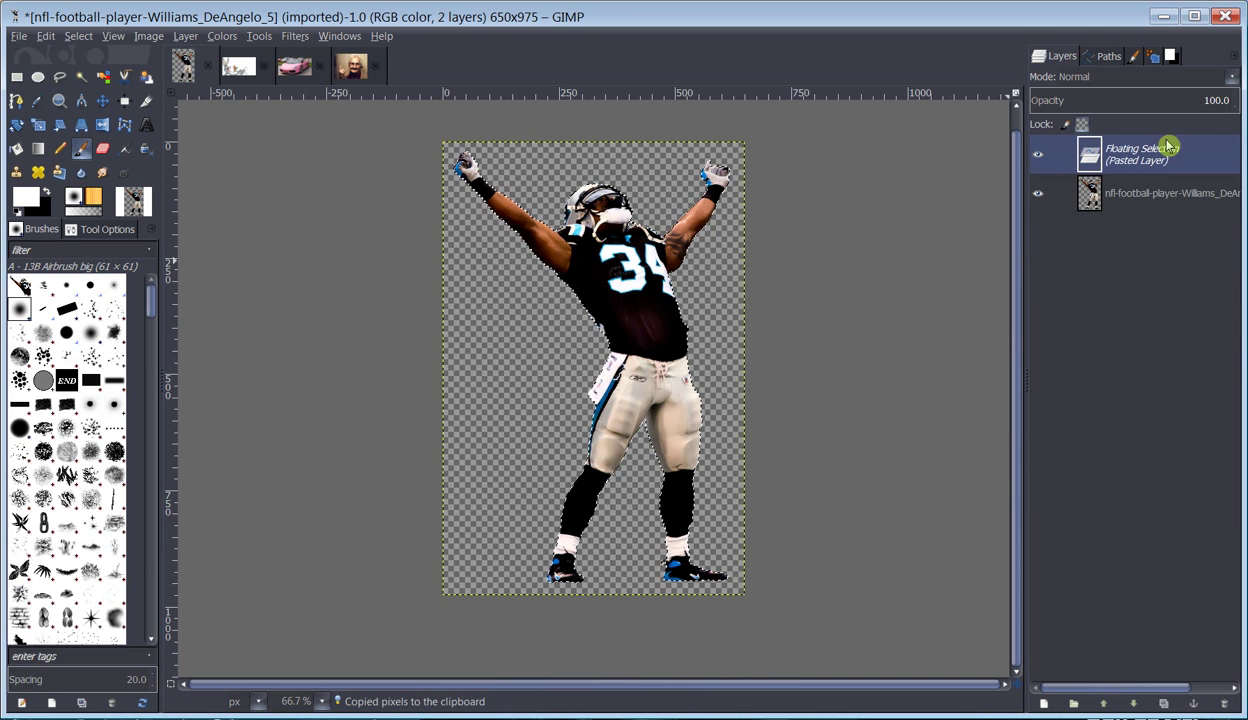
click(1043, 707)
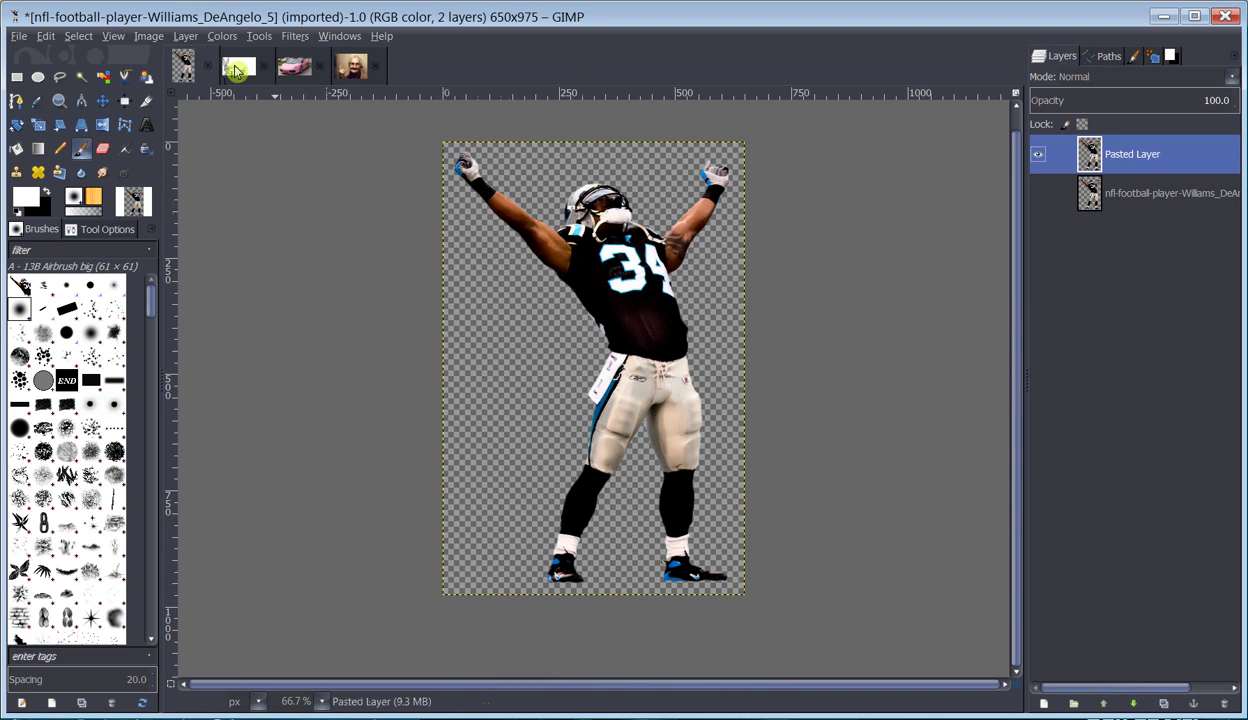
Switch to the Bugs-Bunny-4 image with Fuzzy Select, clearing a stray first selection.
click(238, 67)
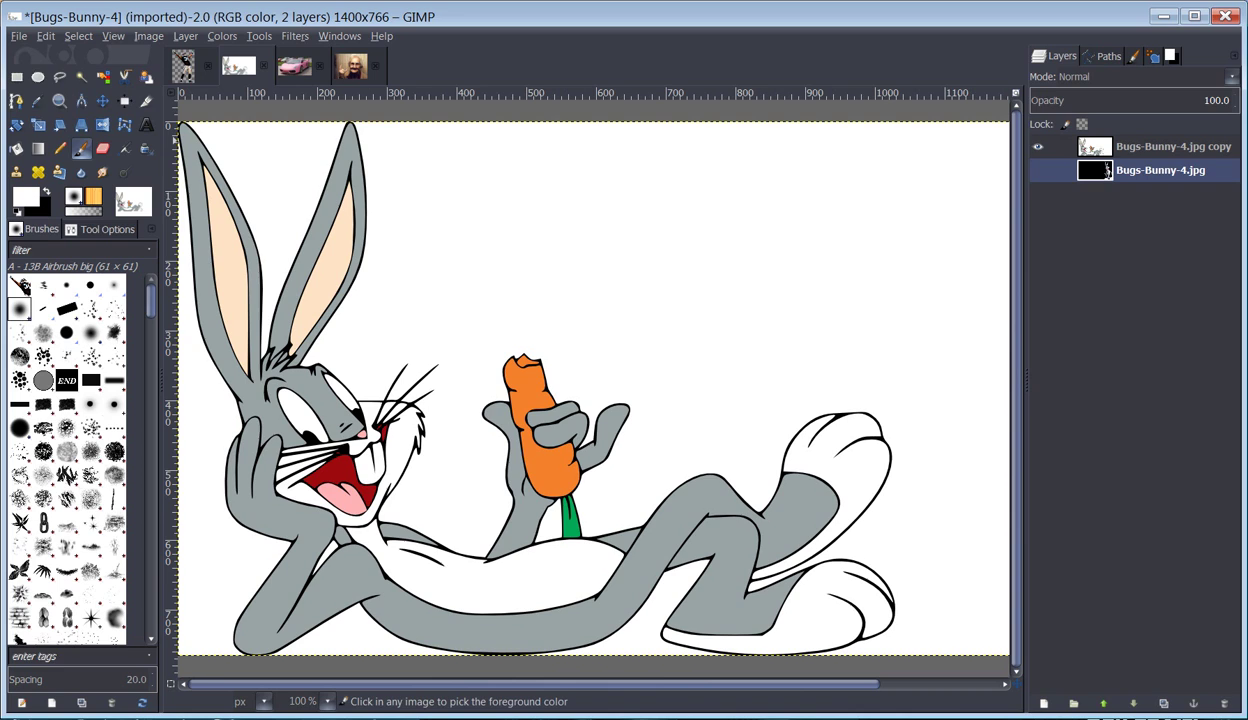
click(83, 80)
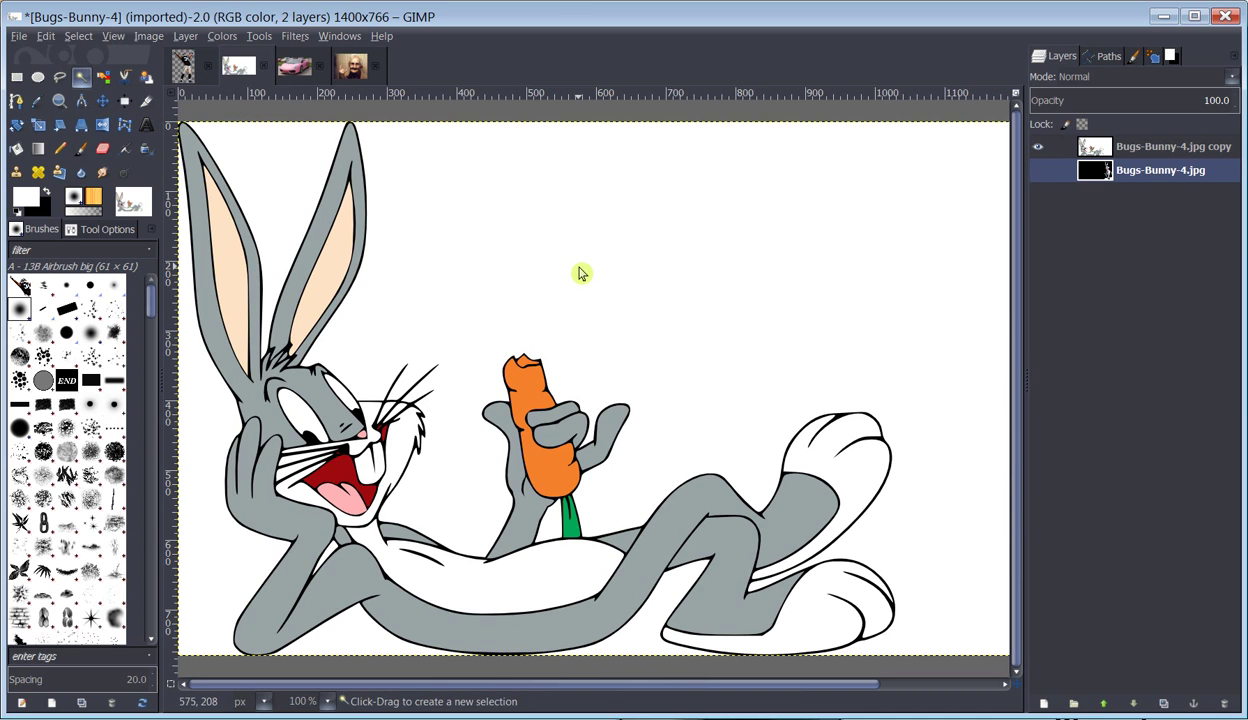
click(639, 328)
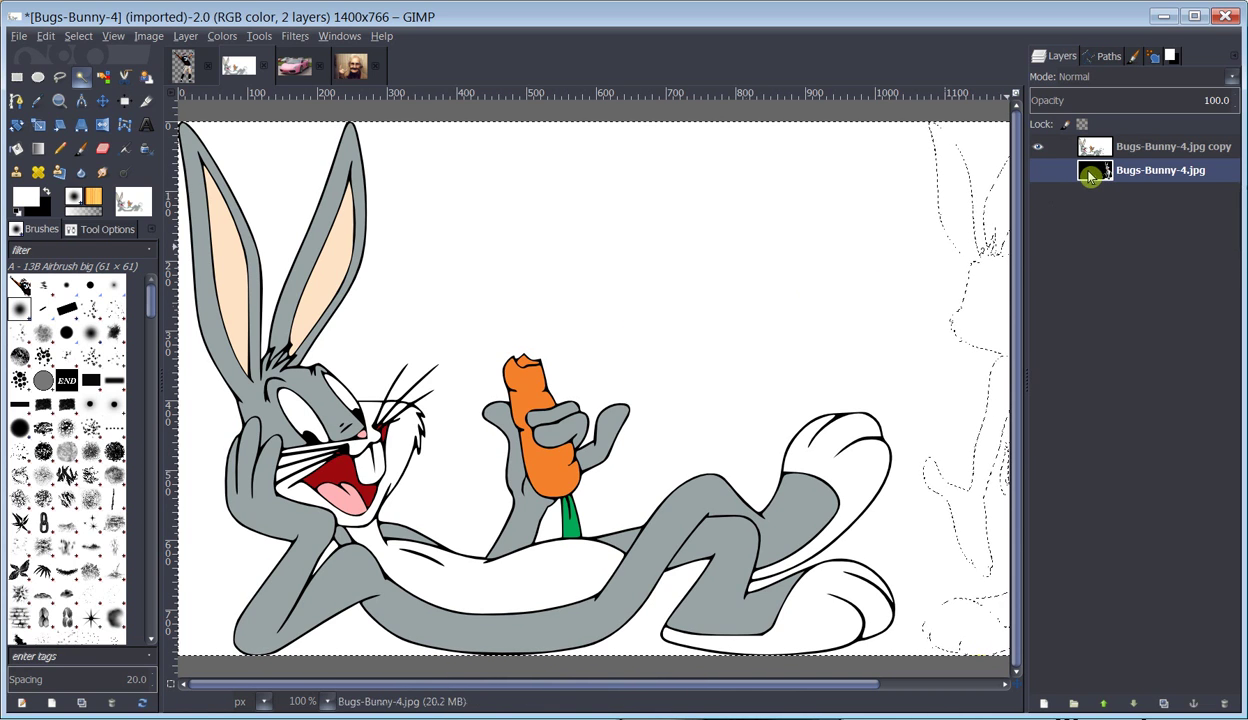
key(ctrl+shift+a)
On the Bugs-Bunny-4.jpg copy layer, select the white background and add the remaining white areas.
click(1115, 150)
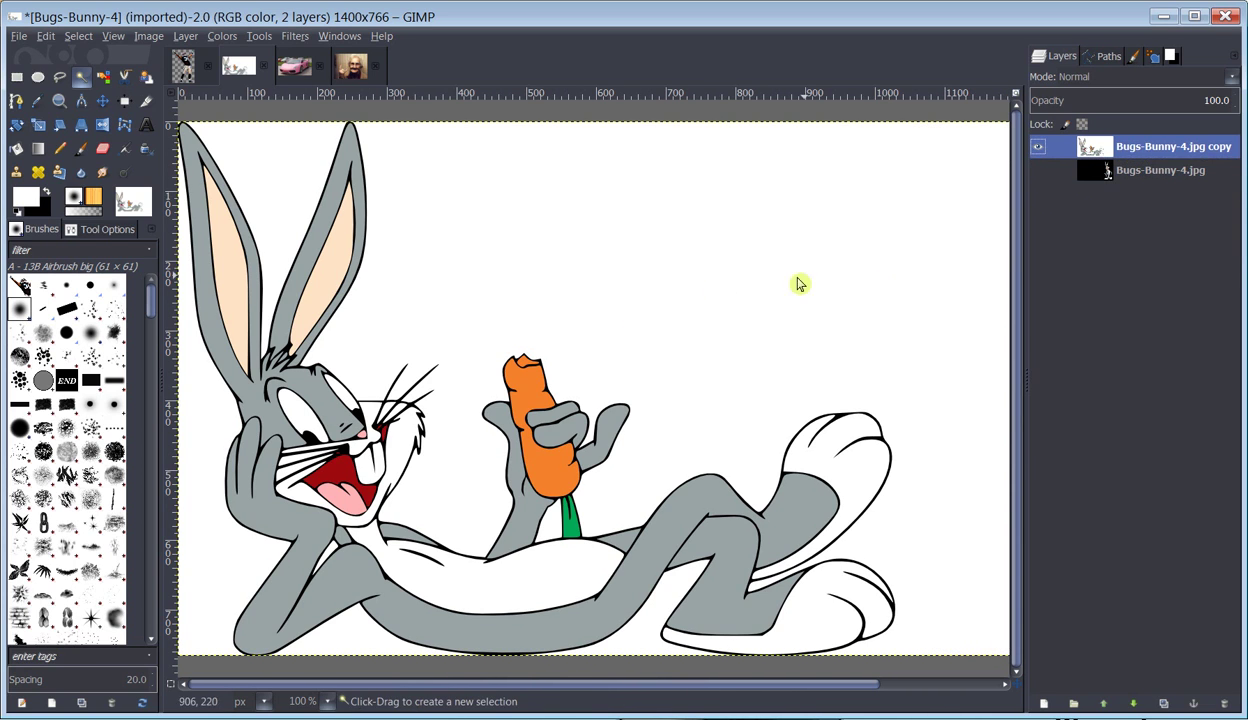
click(495, 303)
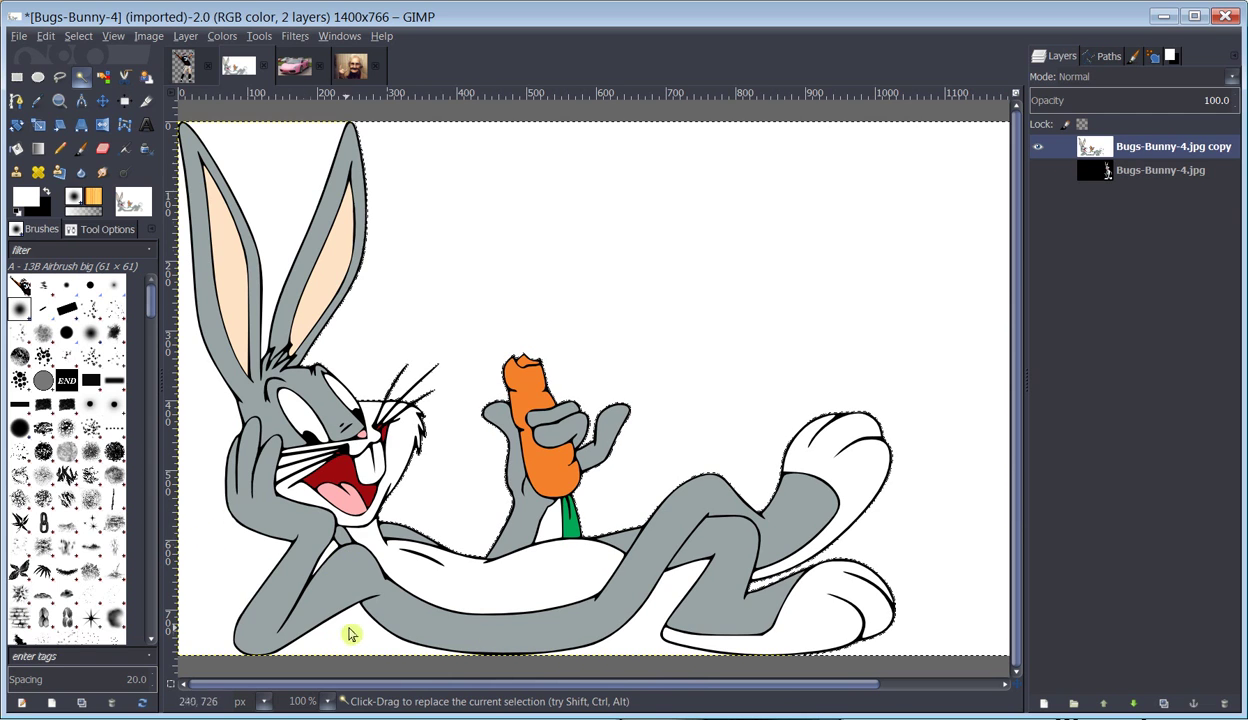
key(shift)
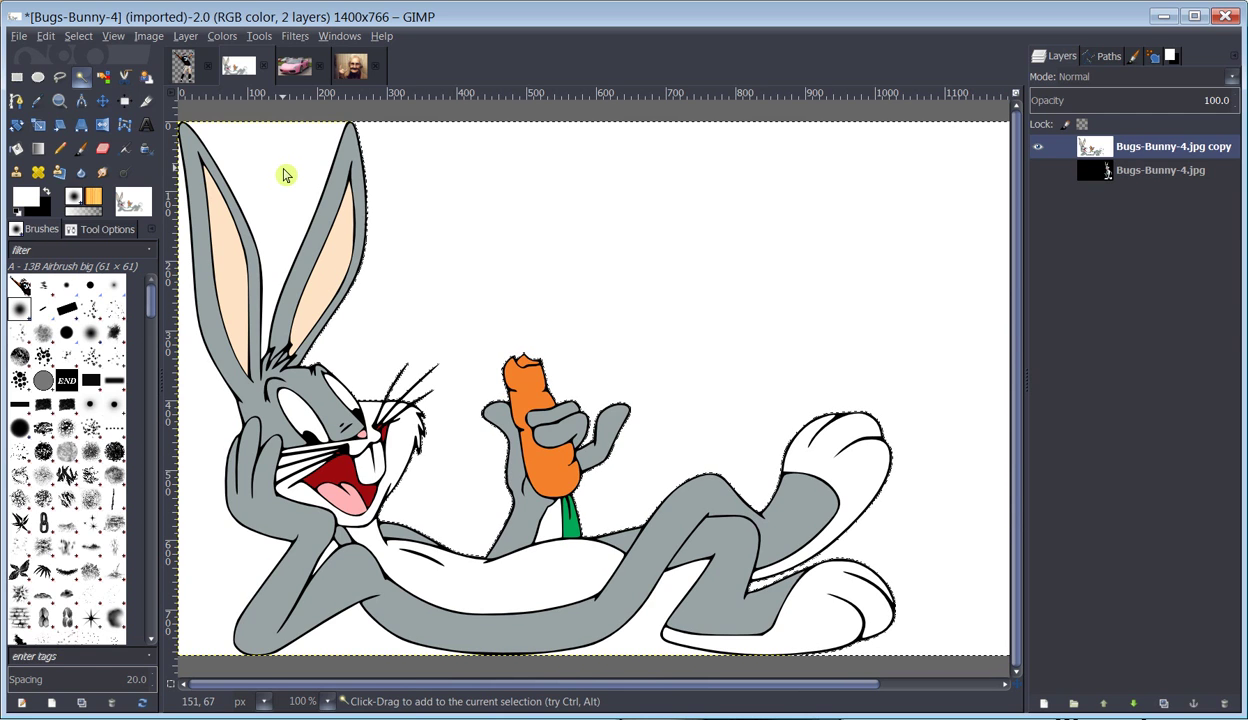
shift+click(205, 420)
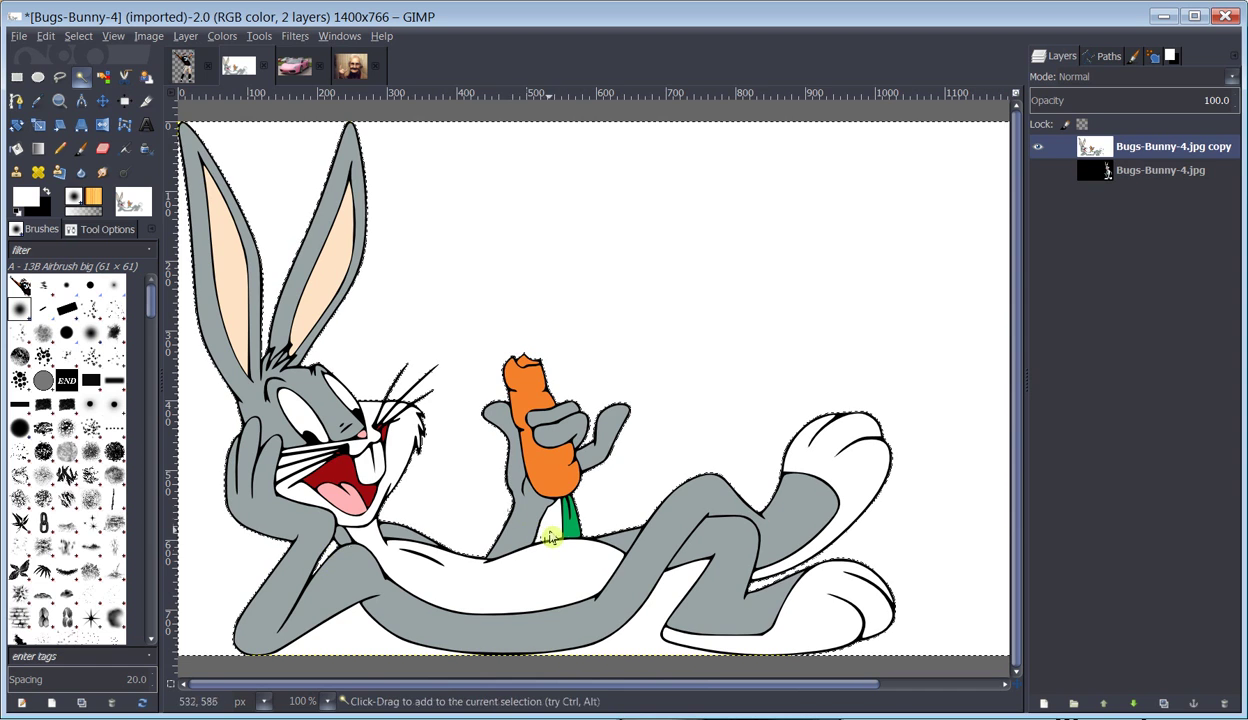
drag(373, 630, 365, 650)
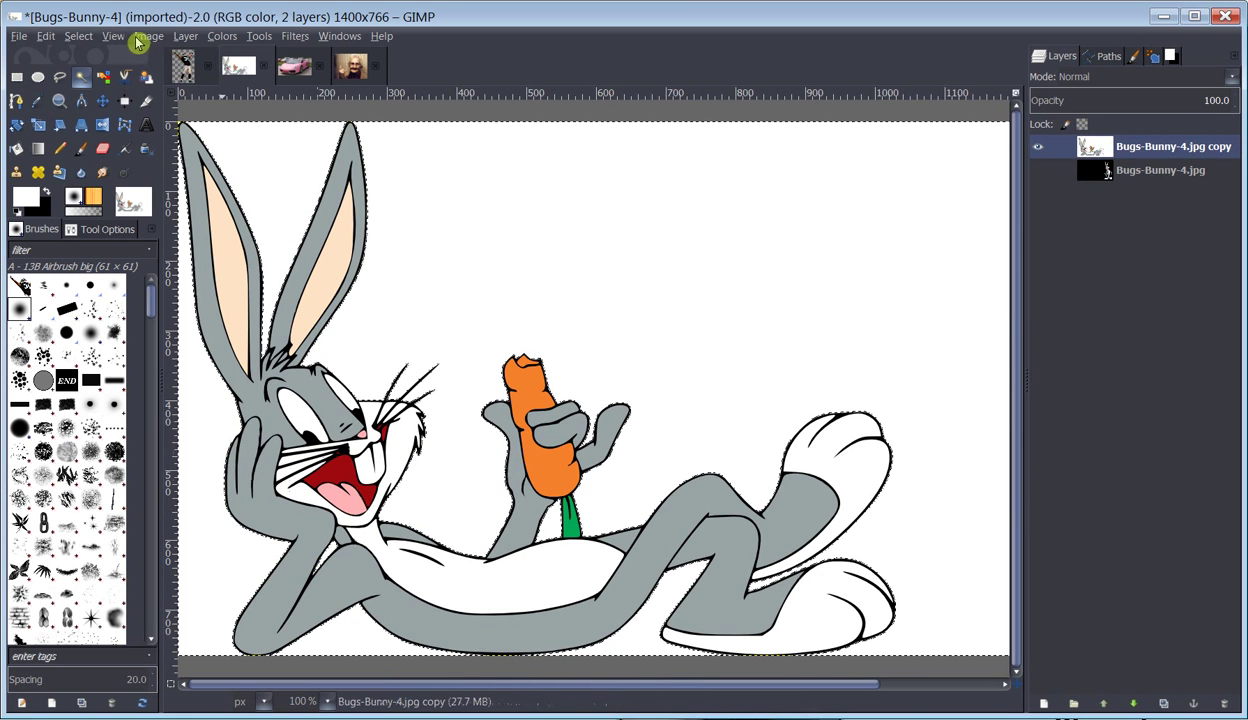
Invert the selection, paste the rabbit as a new layer, and hide the white-background copy layer.
click(84, 38)
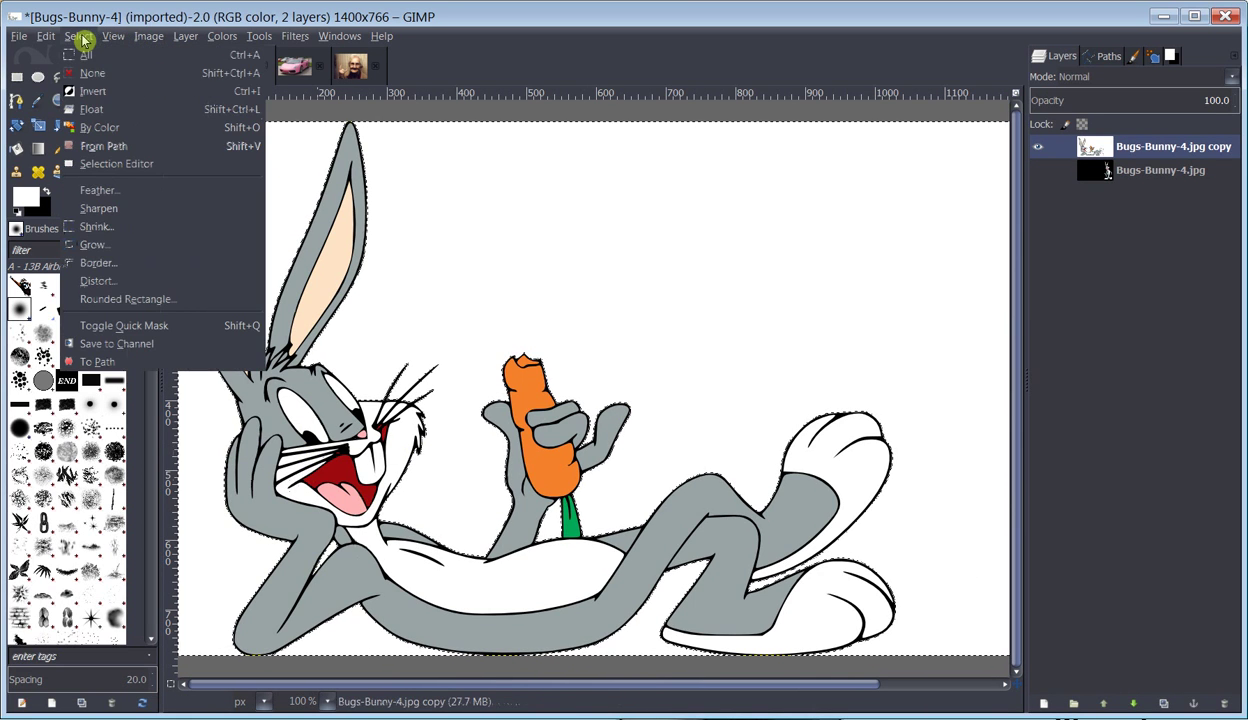
click(98, 93)
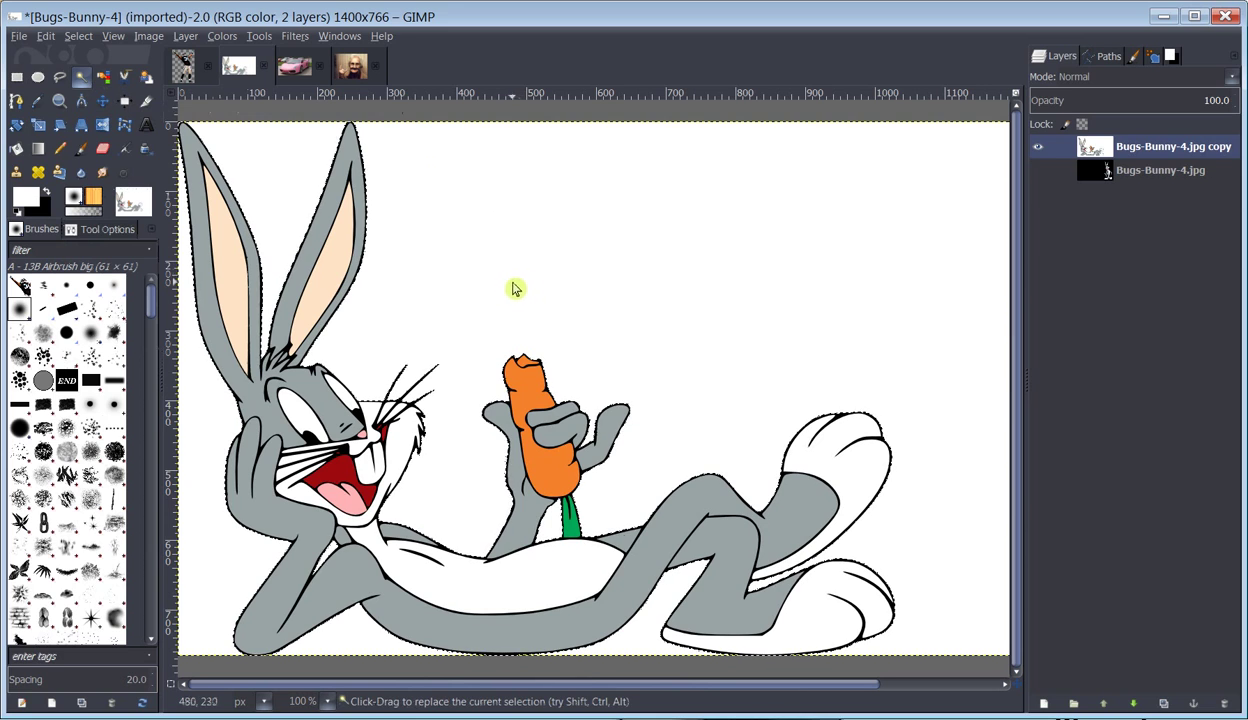
key(ctrl+c)
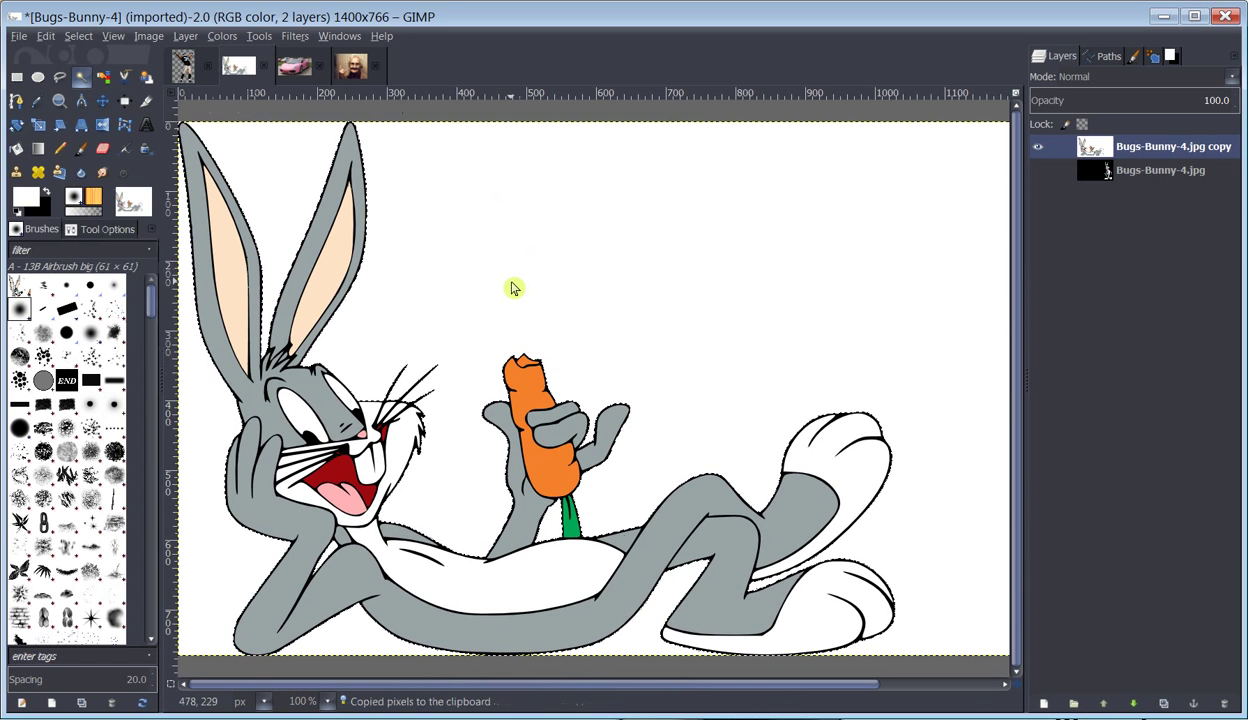
key(ctrl+v)
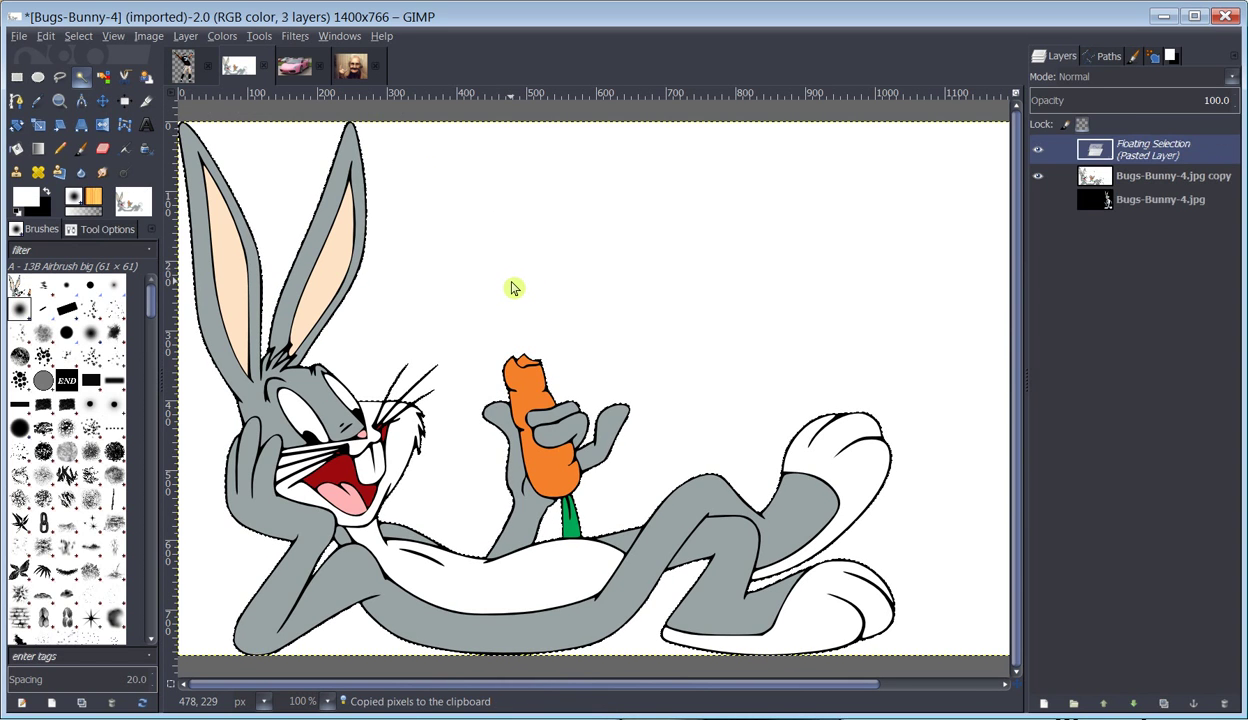
click(1043, 705)
click(1037, 172)
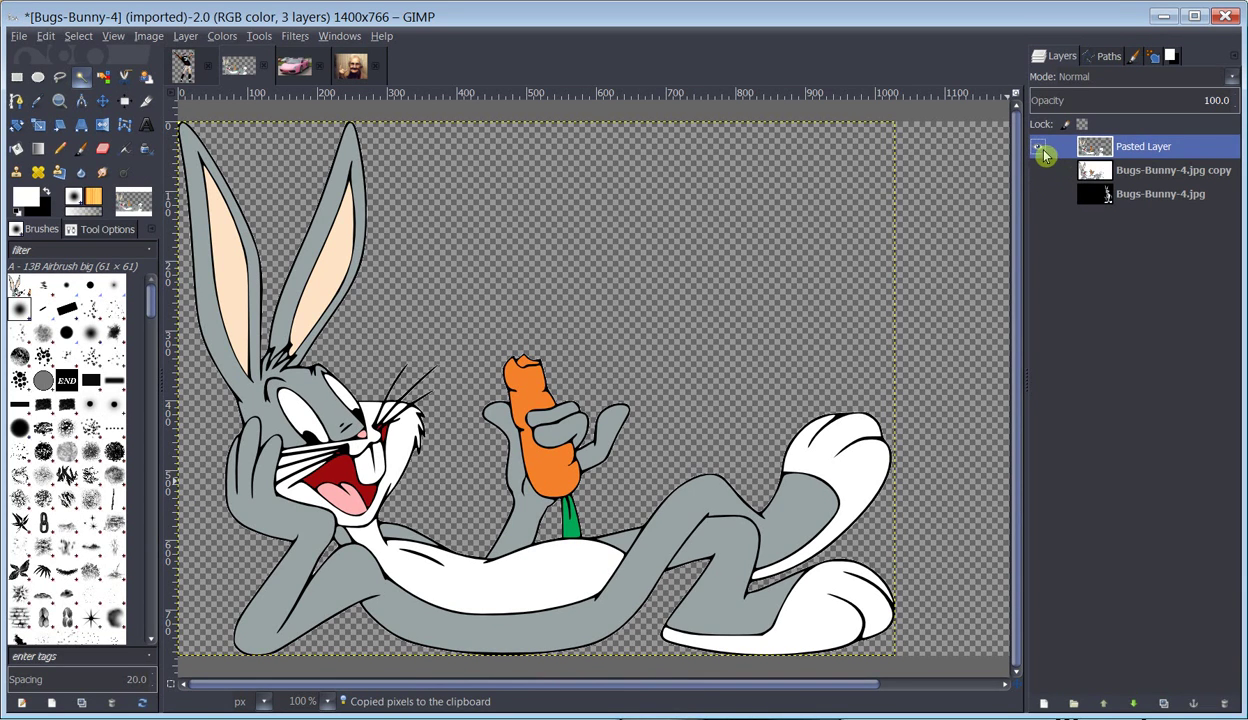
Show only the Bugs-Bunny-4.jpg layer and fuzzy-select its black background around the rabbit.
click(1037, 146)
click(1037, 194)
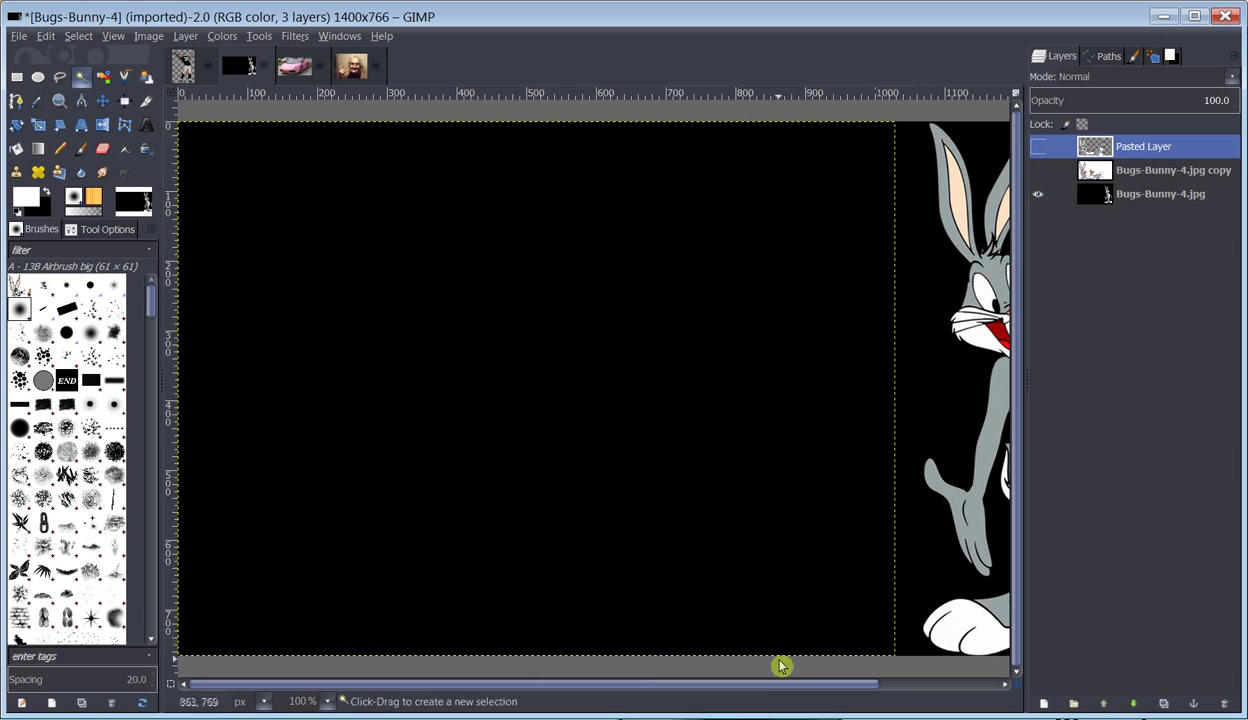
drag(778, 692, 1028, 670)
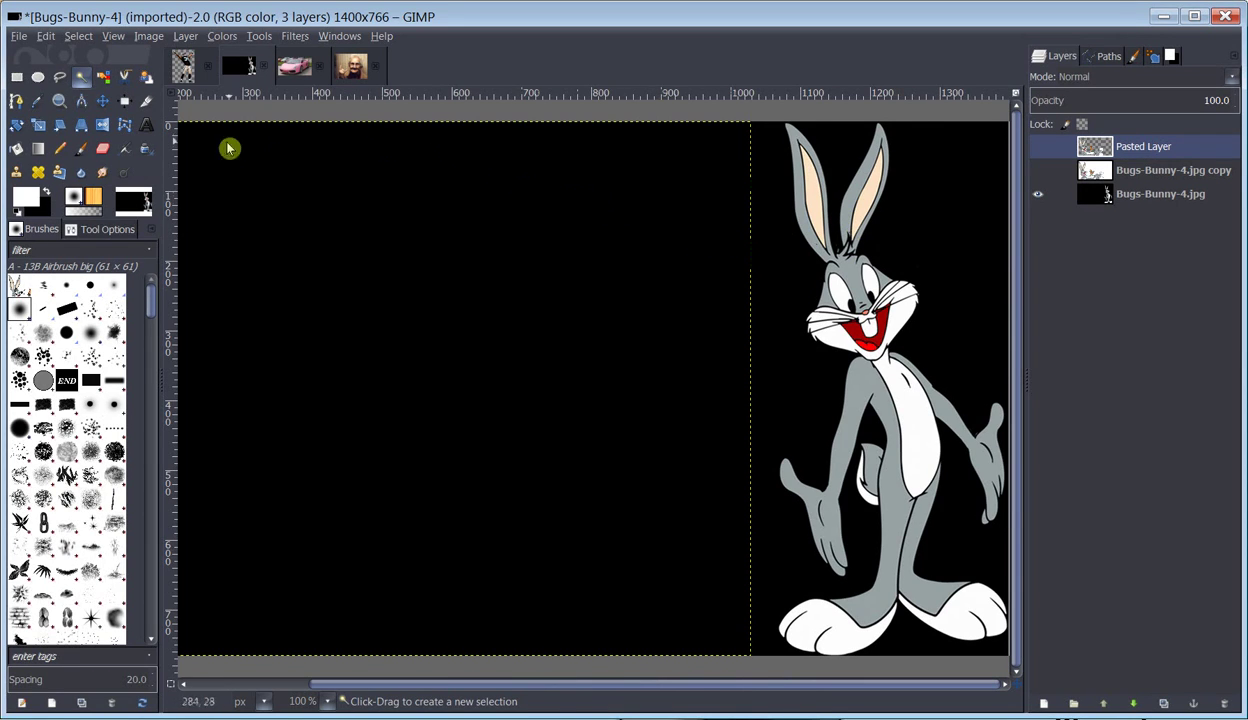
click(85, 230)
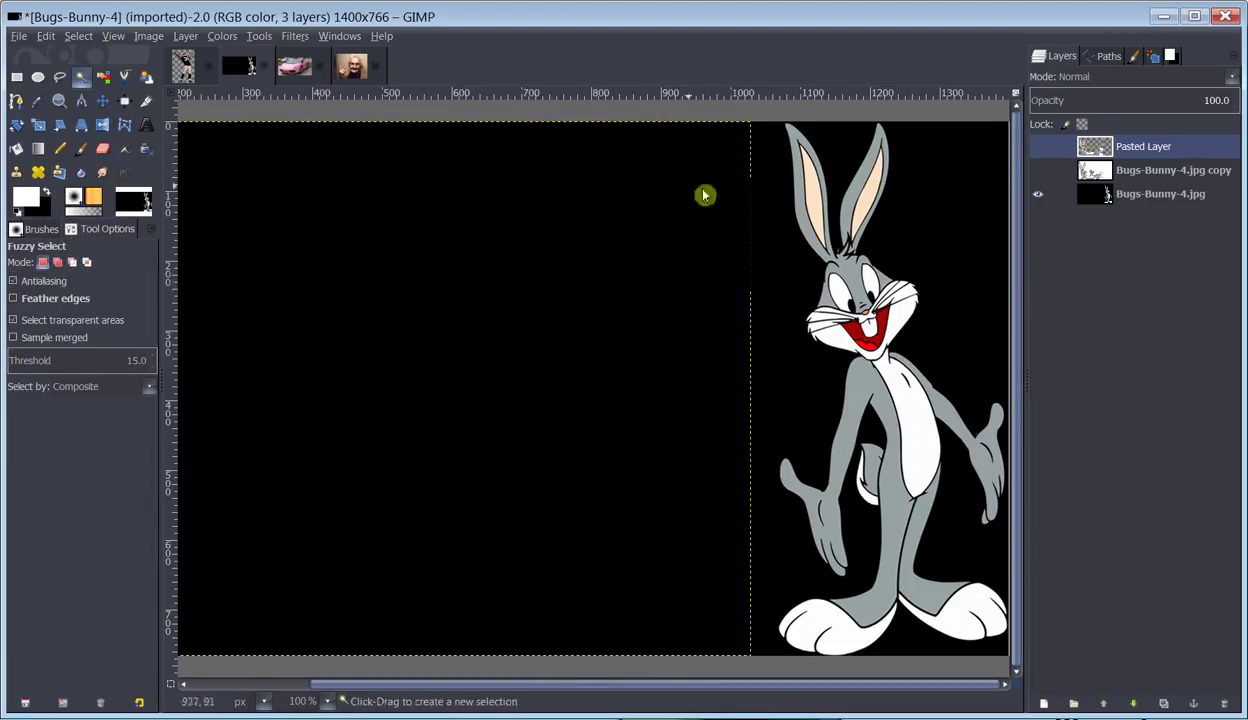
click(1100, 191)
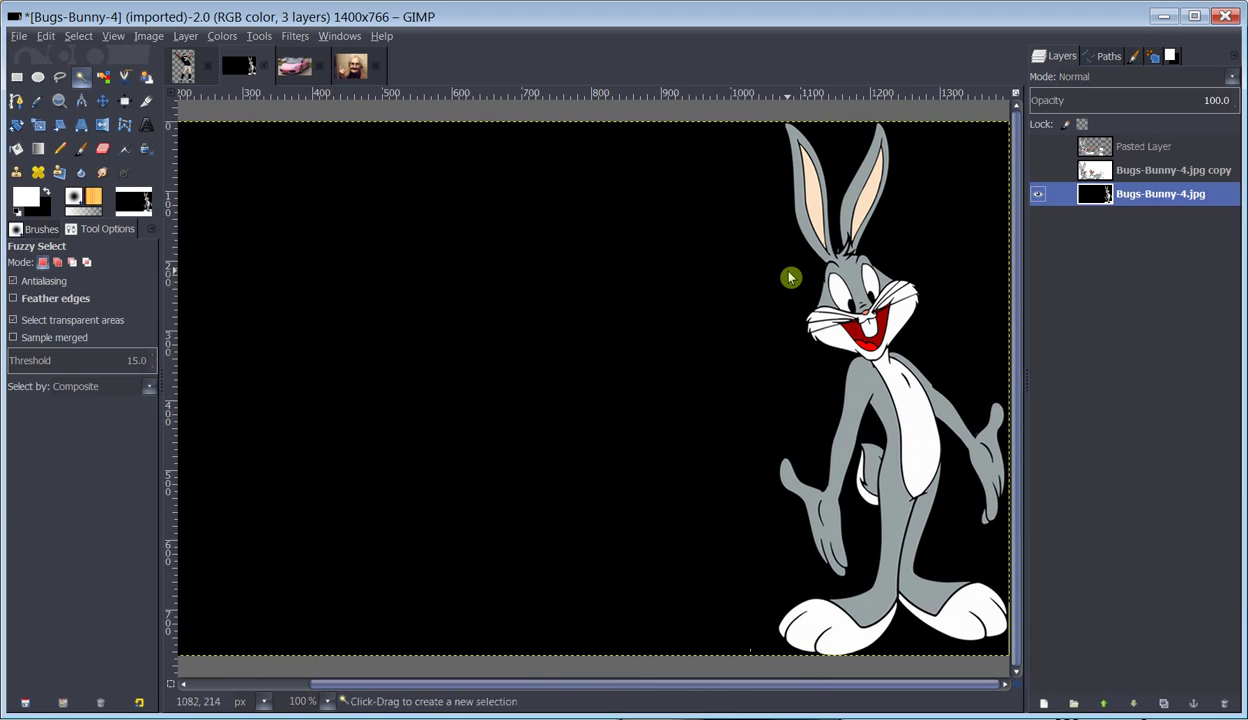
click(765, 350)
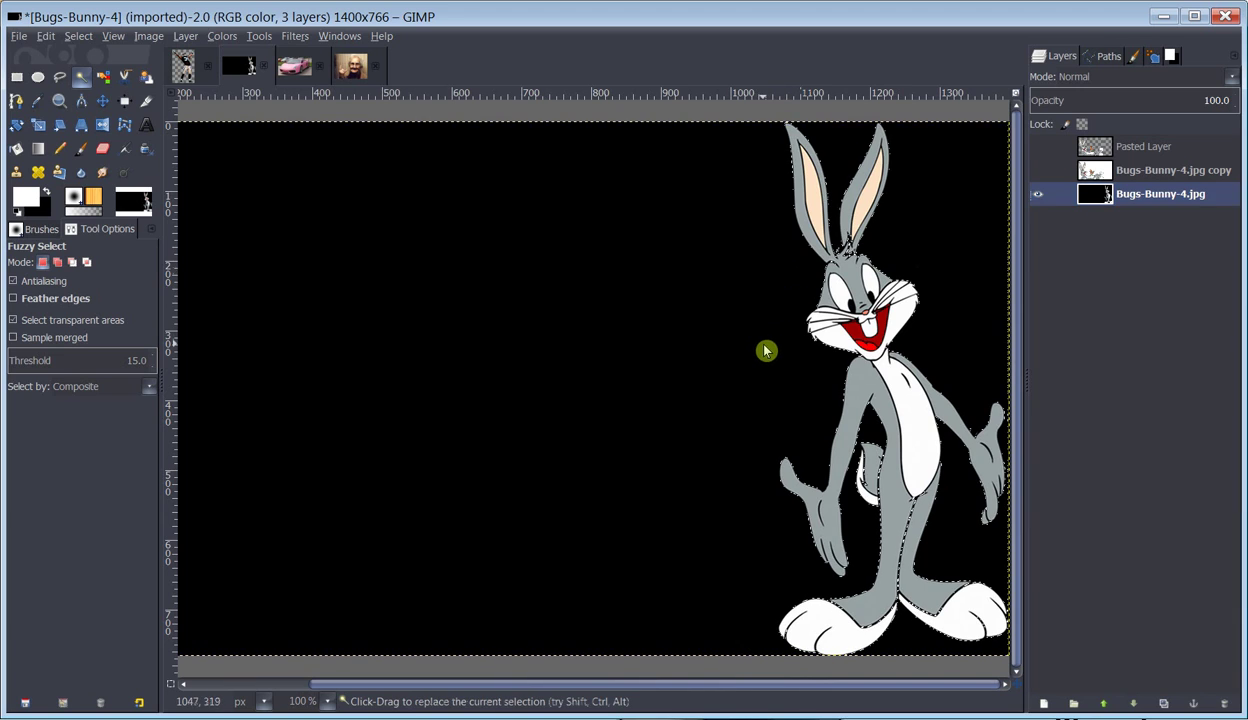
Subtract a small Free Select polygon near the rabbit's leg from the selection.
click(60, 80)
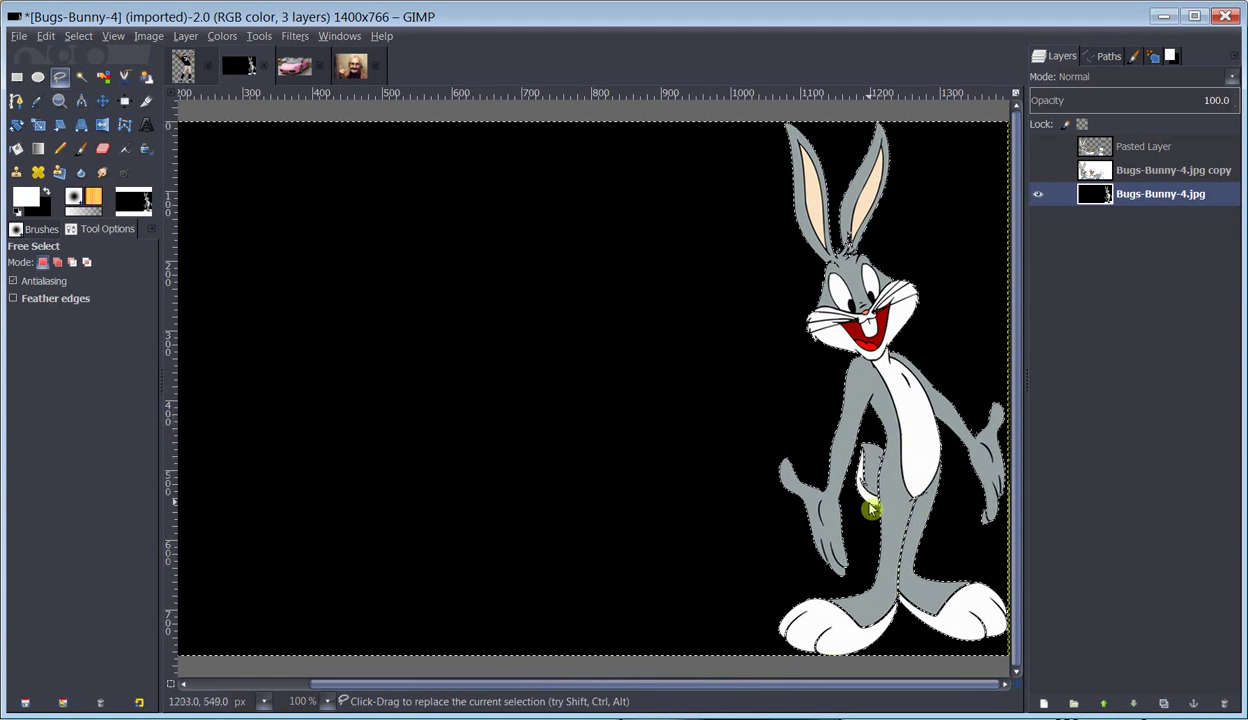
click(71, 262)
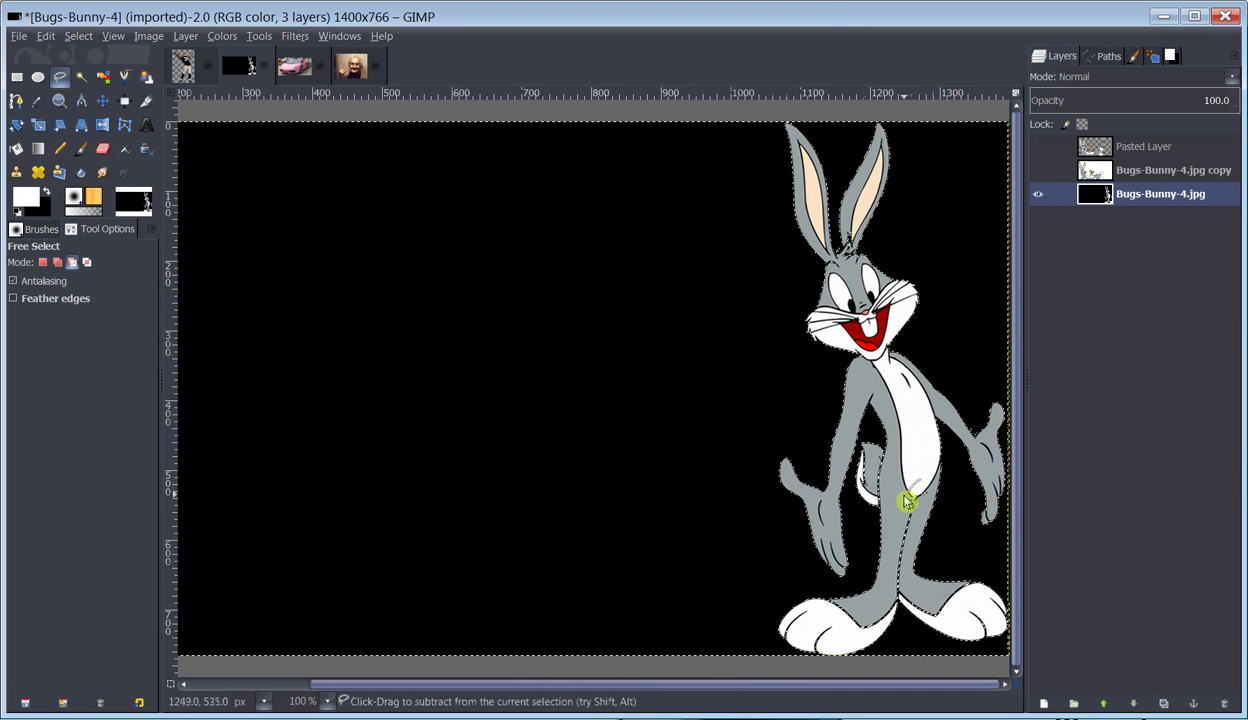
click(881, 602)
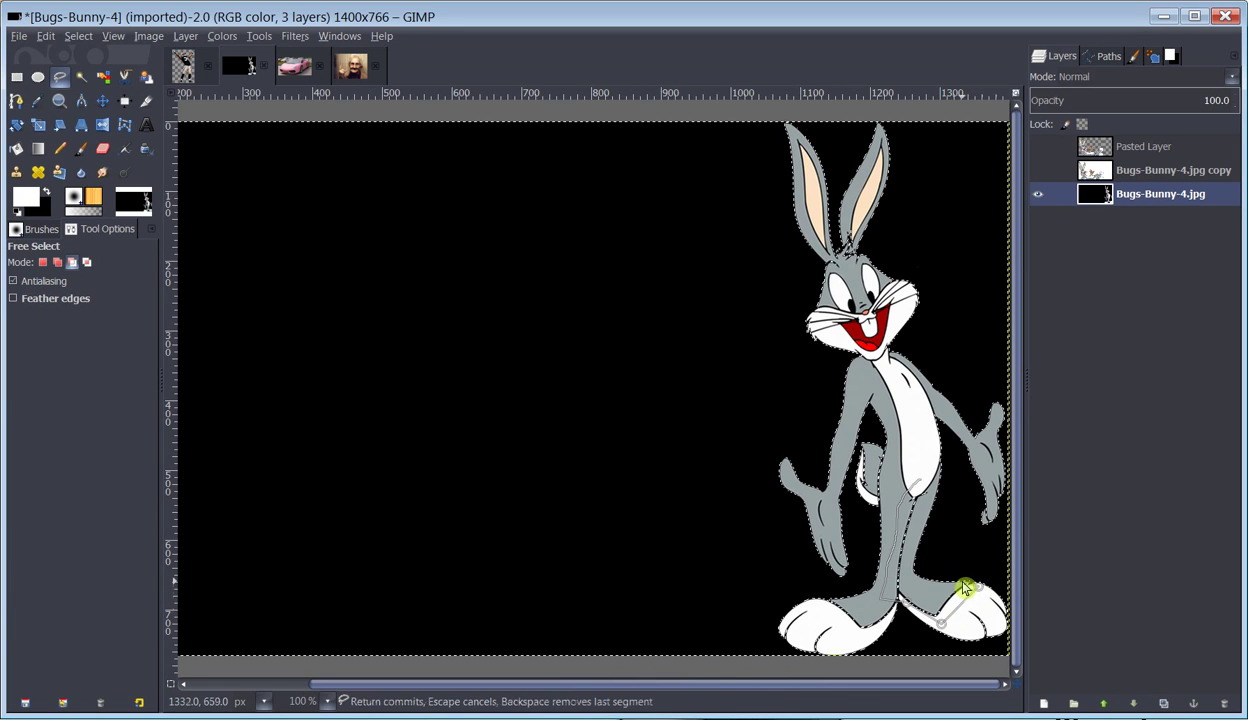
click(921, 484)
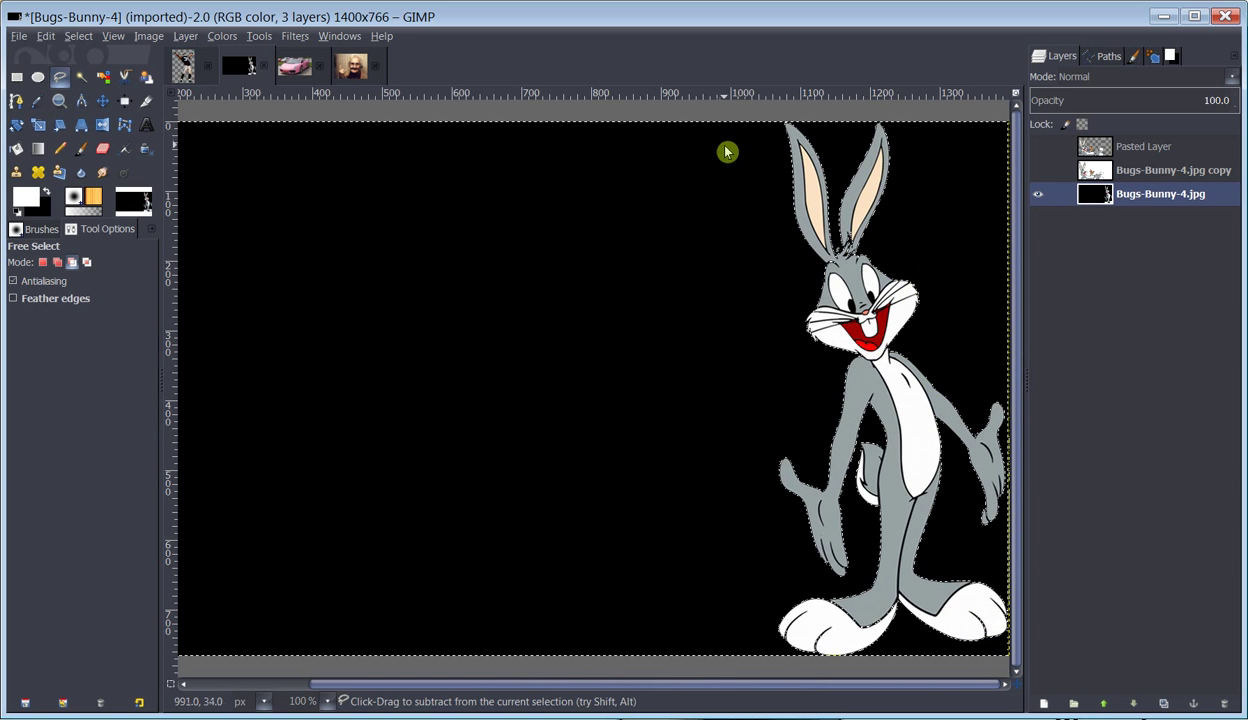
Invert the selection, paste the rabbit as Pasted Layer #1, and hide the black background layer.
click(80, 37)
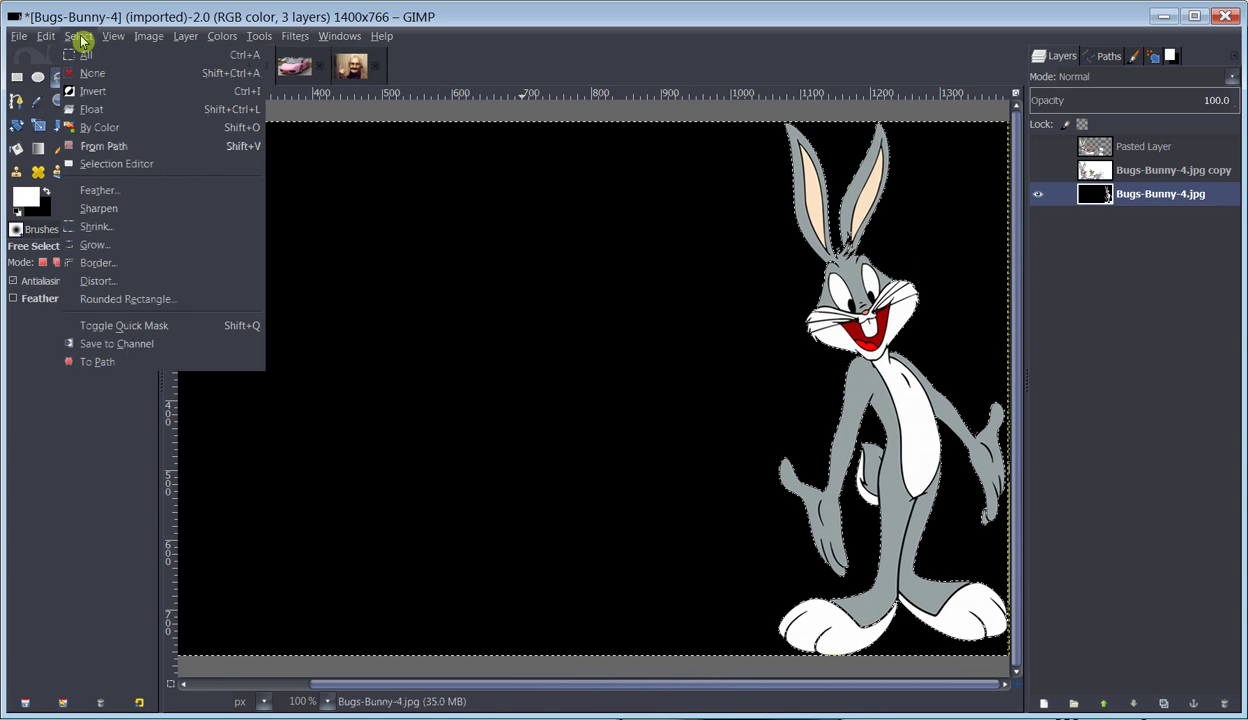
click(89, 90)
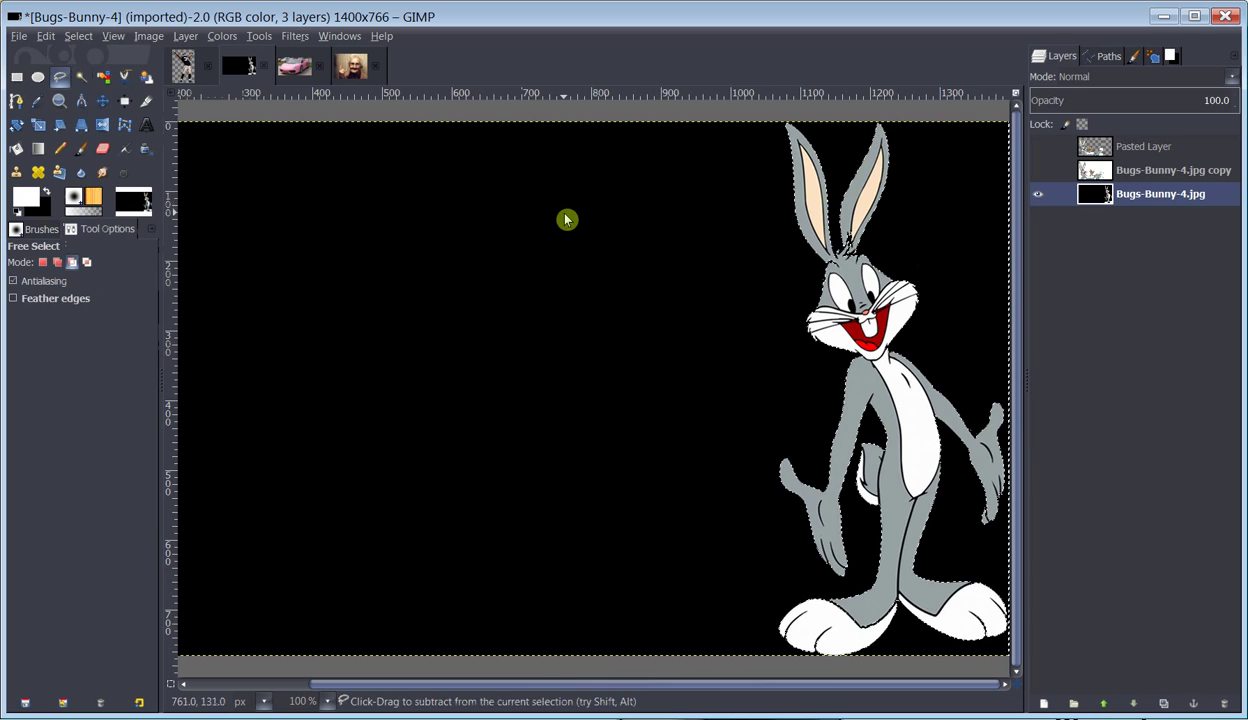
key(ctrl+c)
key(ctrl+v)
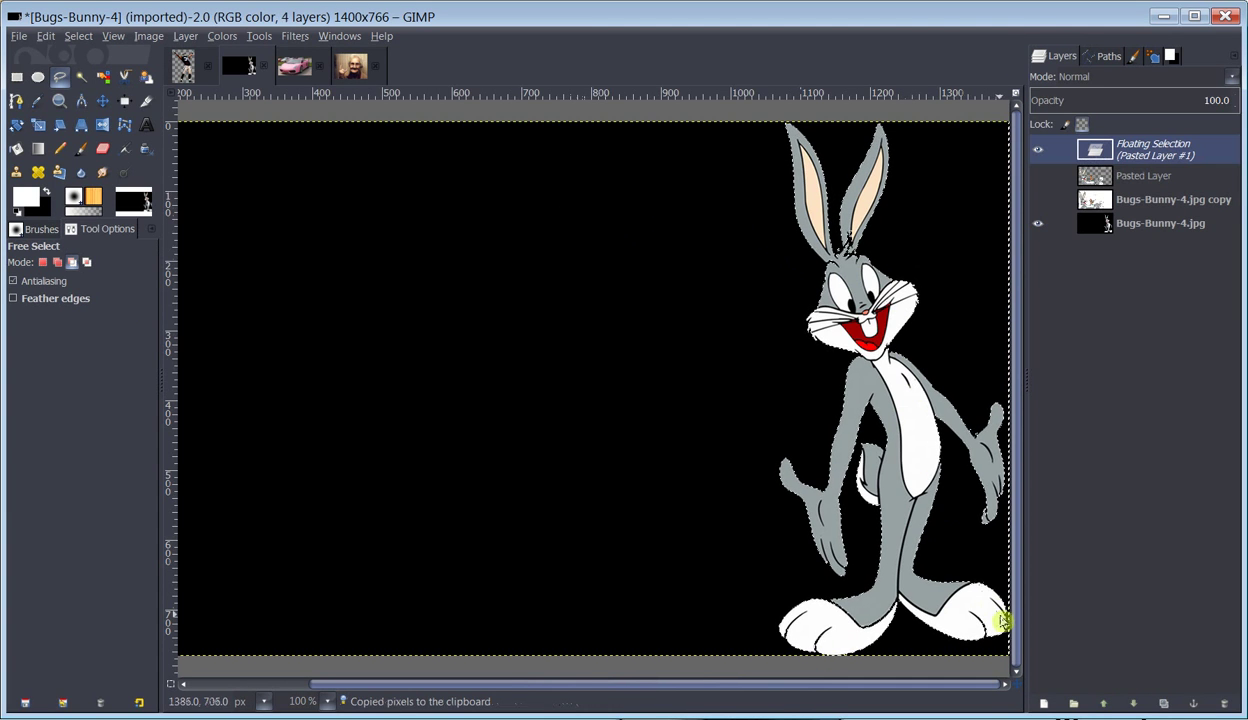
click(1042, 700)
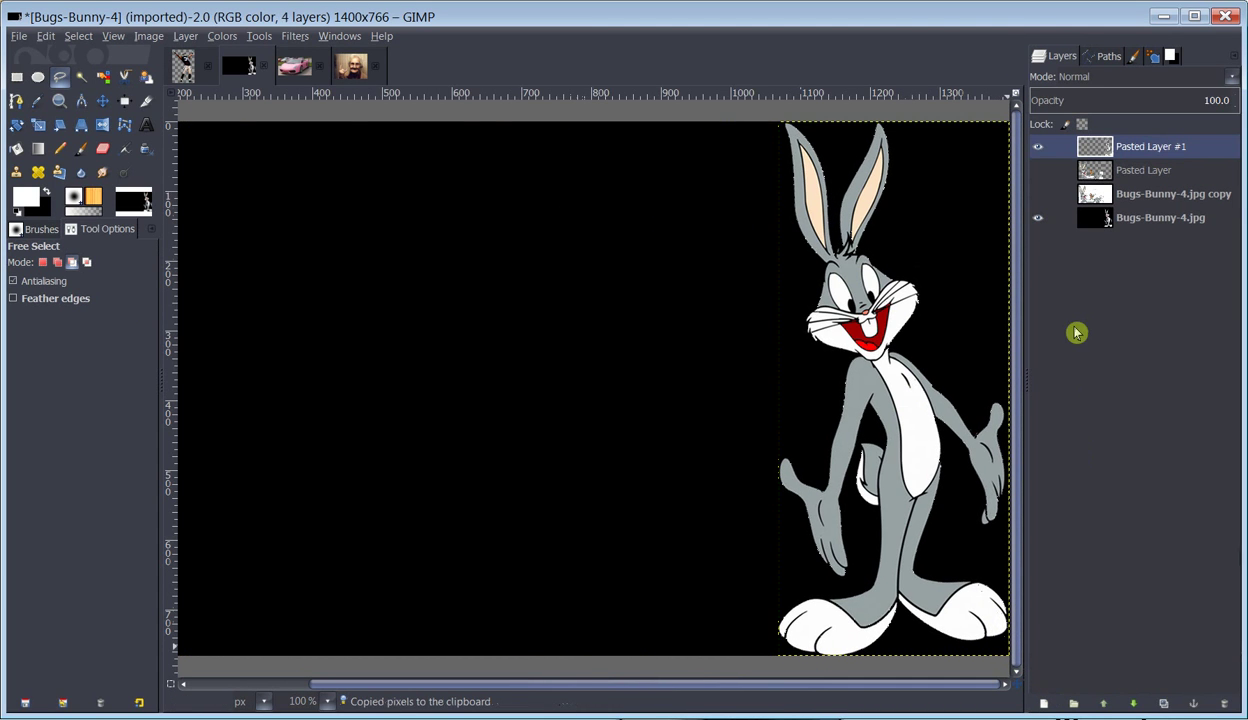
click(1037, 218)
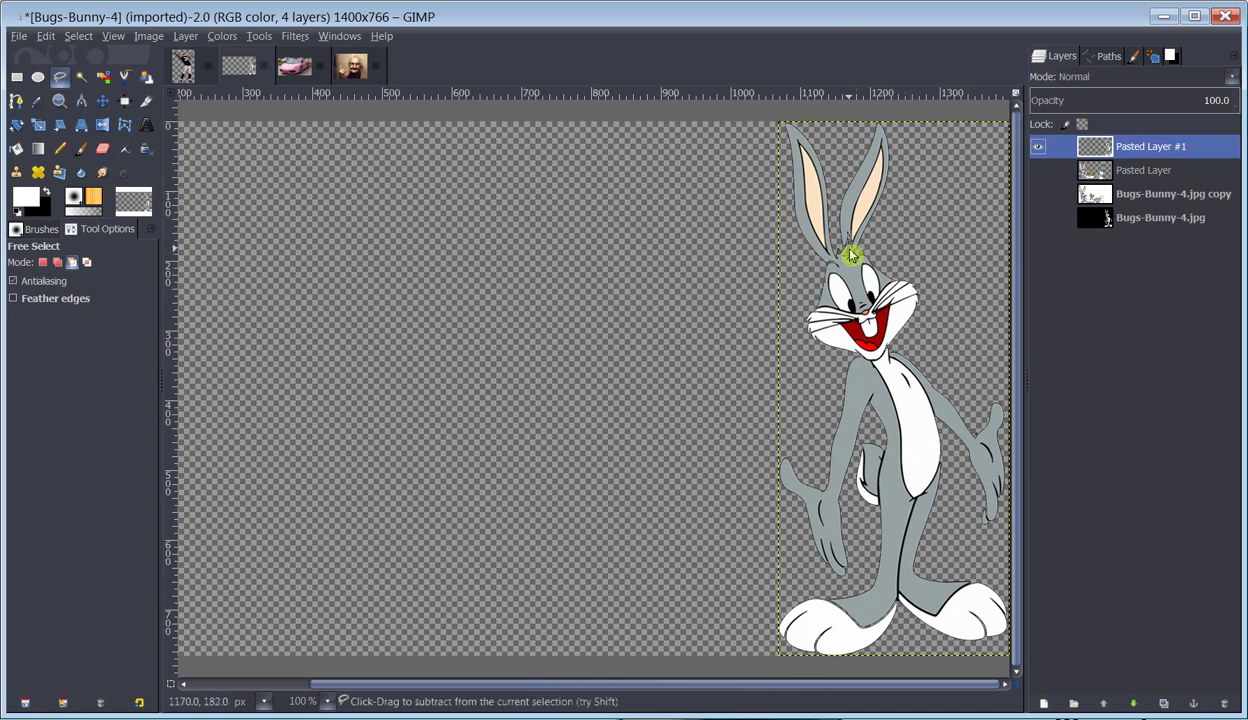
Look over the rabbit cut-out, then bring up the pink Lamborghini-Reventon-Pink image.
scroll(852, 260, up, 5)
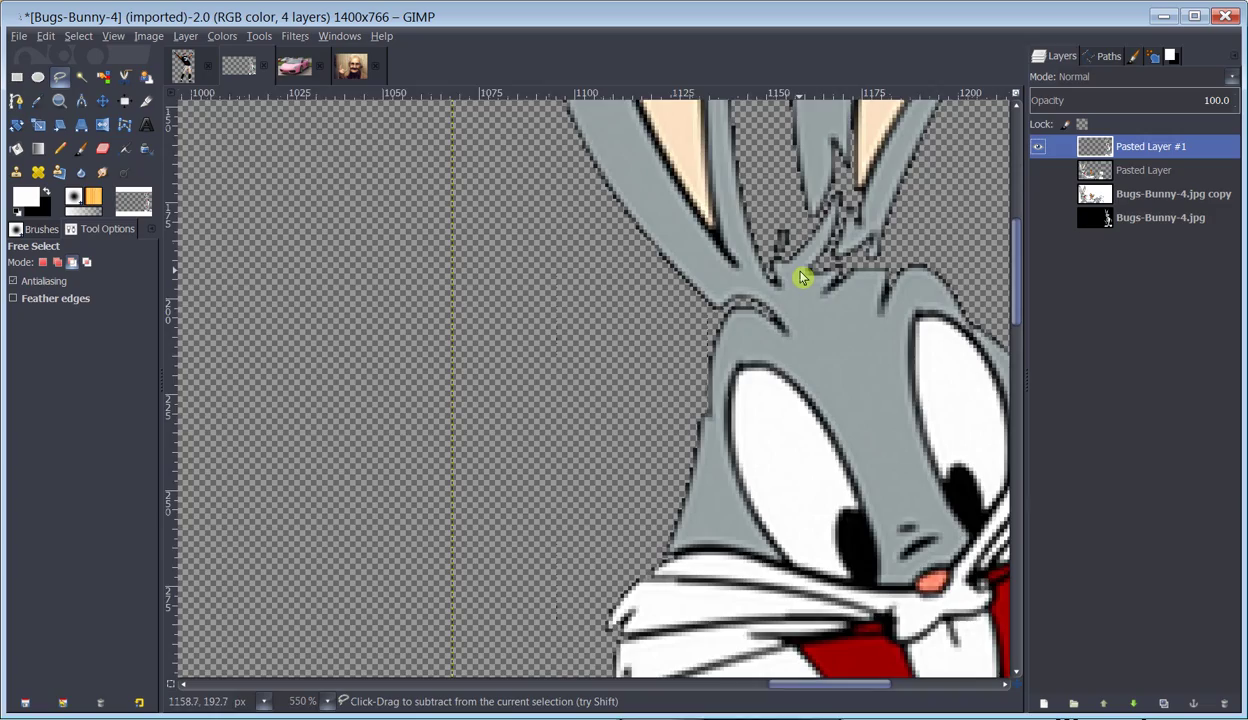
scroll(803, 278, down, 6)
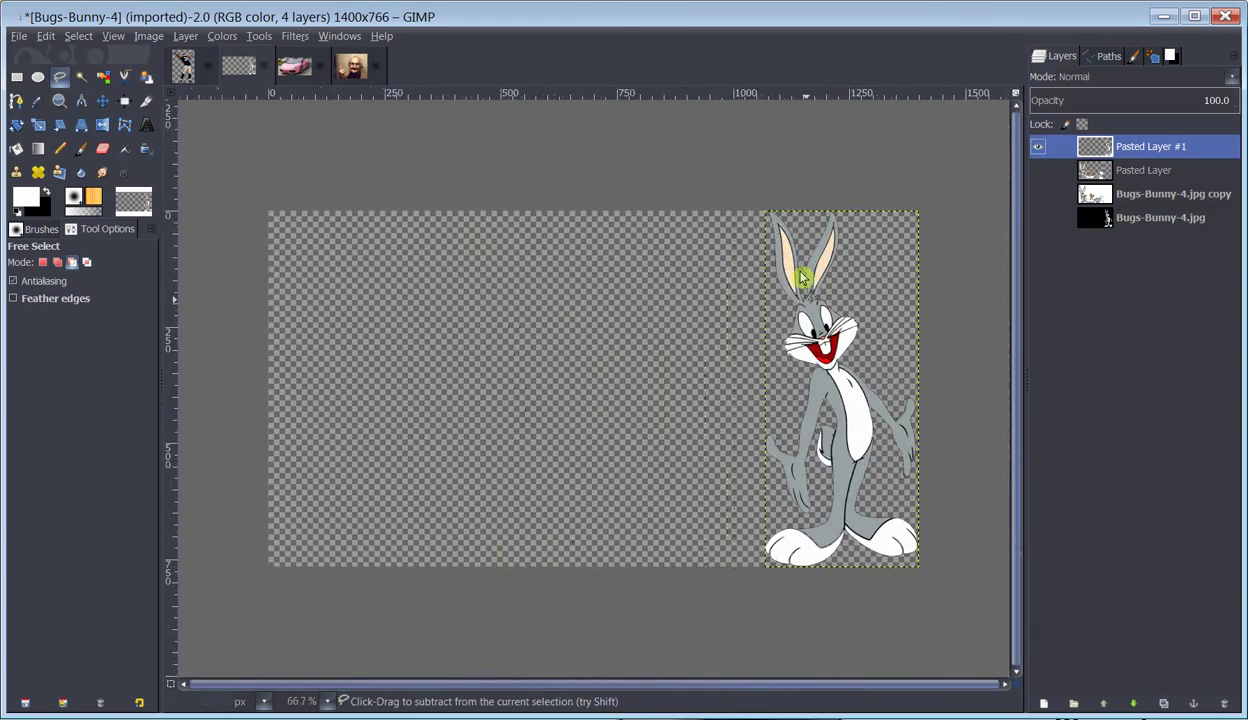
scroll(803, 278, up, 2)
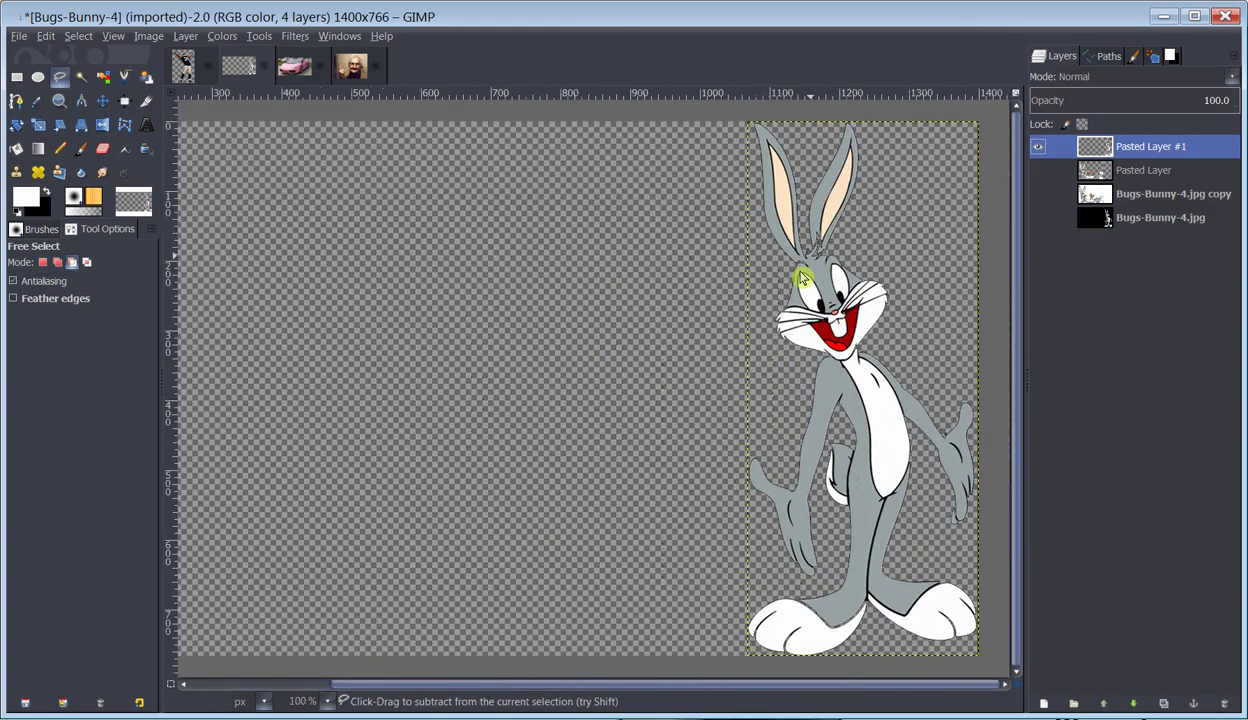
click(295, 70)
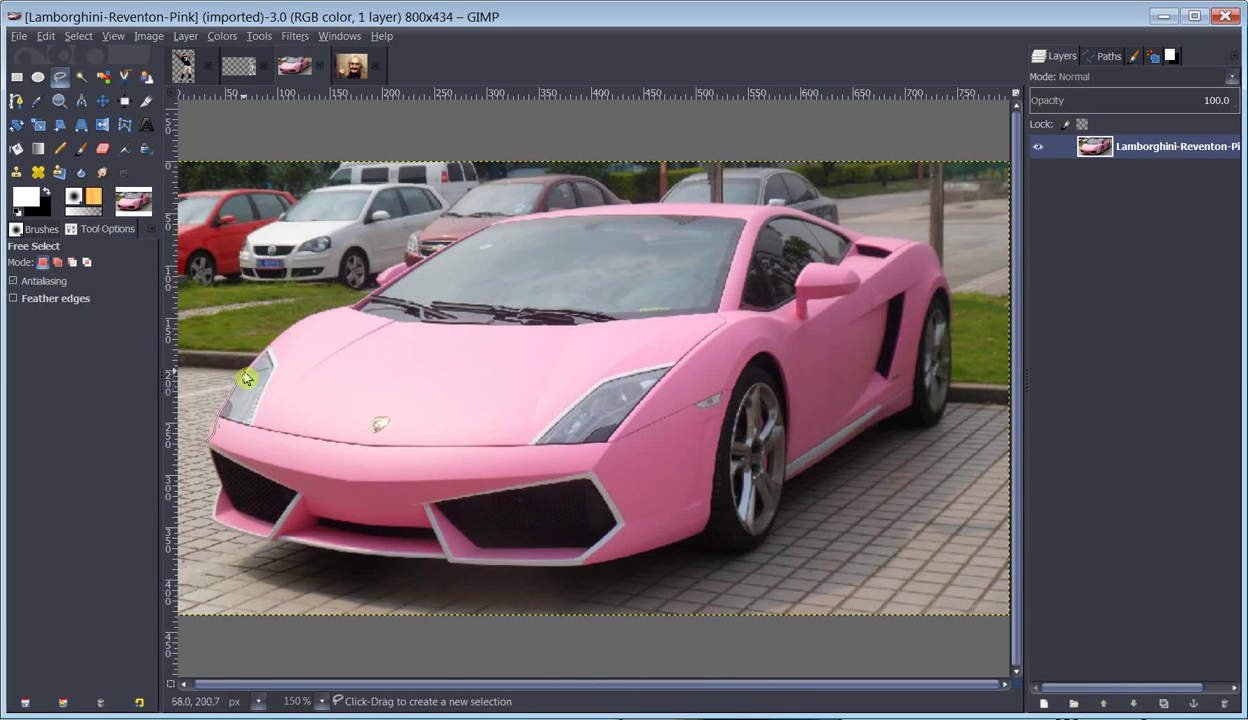
mouse_move(245, 377)
mouse_down()
mouse_move(258, 340)
mouse_move(290, 315)
mouse_move(350, 309)
mouse_move(482, 232)
mouse_move(569, 203)
mouse_move(724, 204)
mouse_up()
click(599, 343)
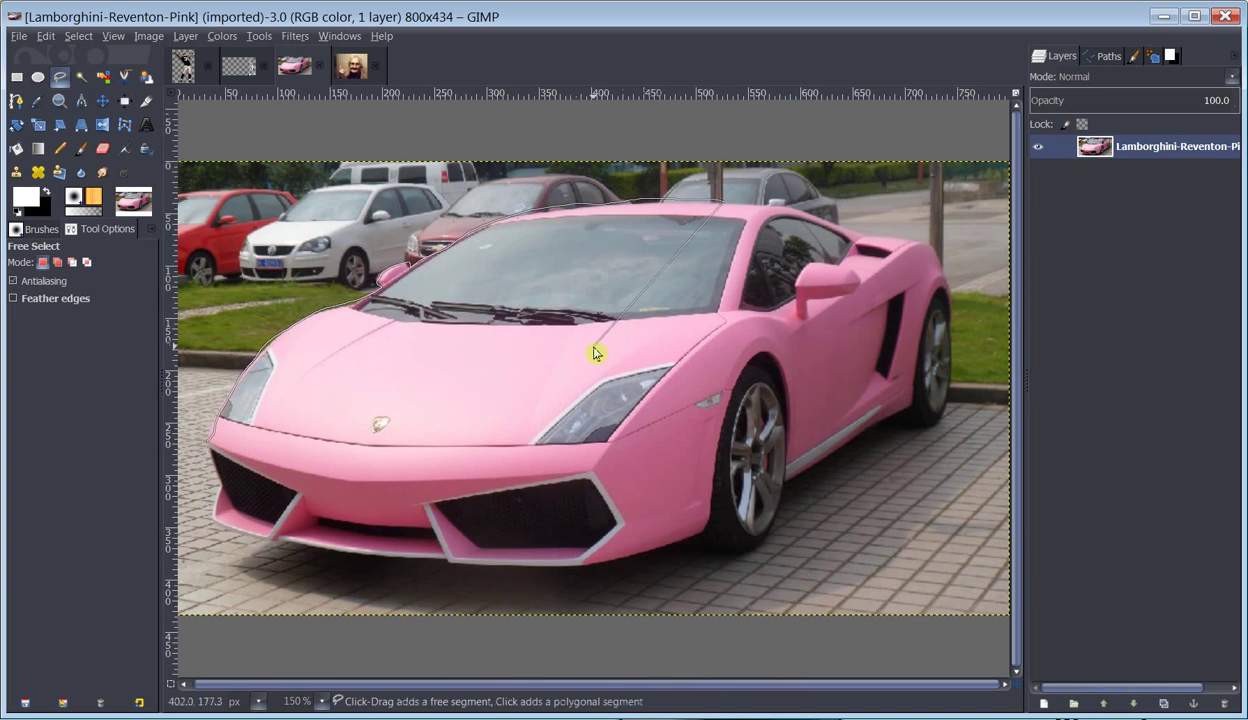
click(323, 425)
click(211, 449)
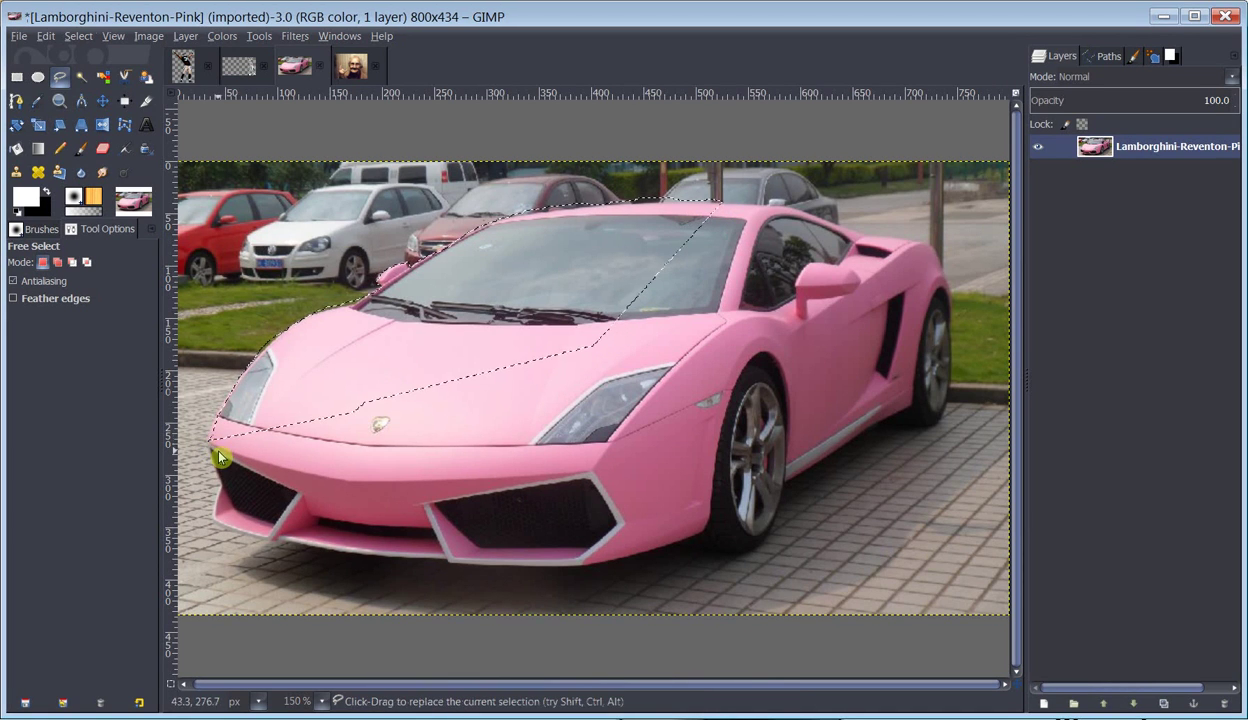
key(ctrl+shift+a)
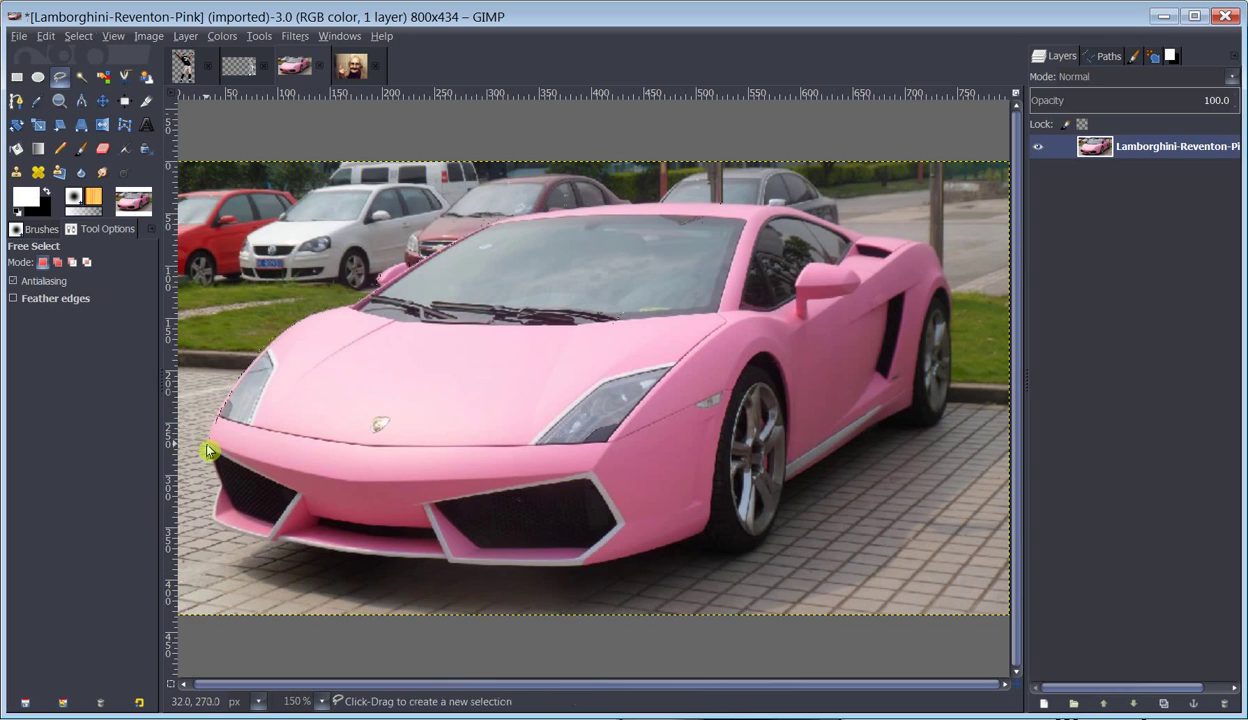
click(205, 441)
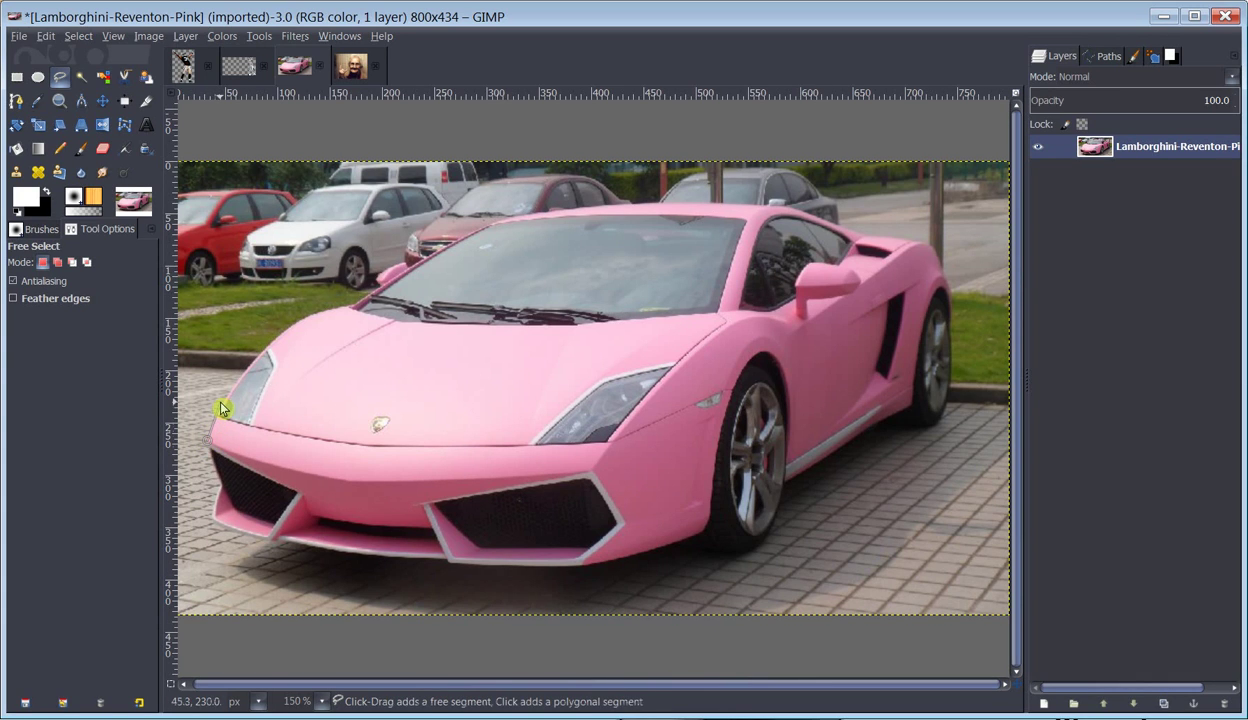
click(253, 364)
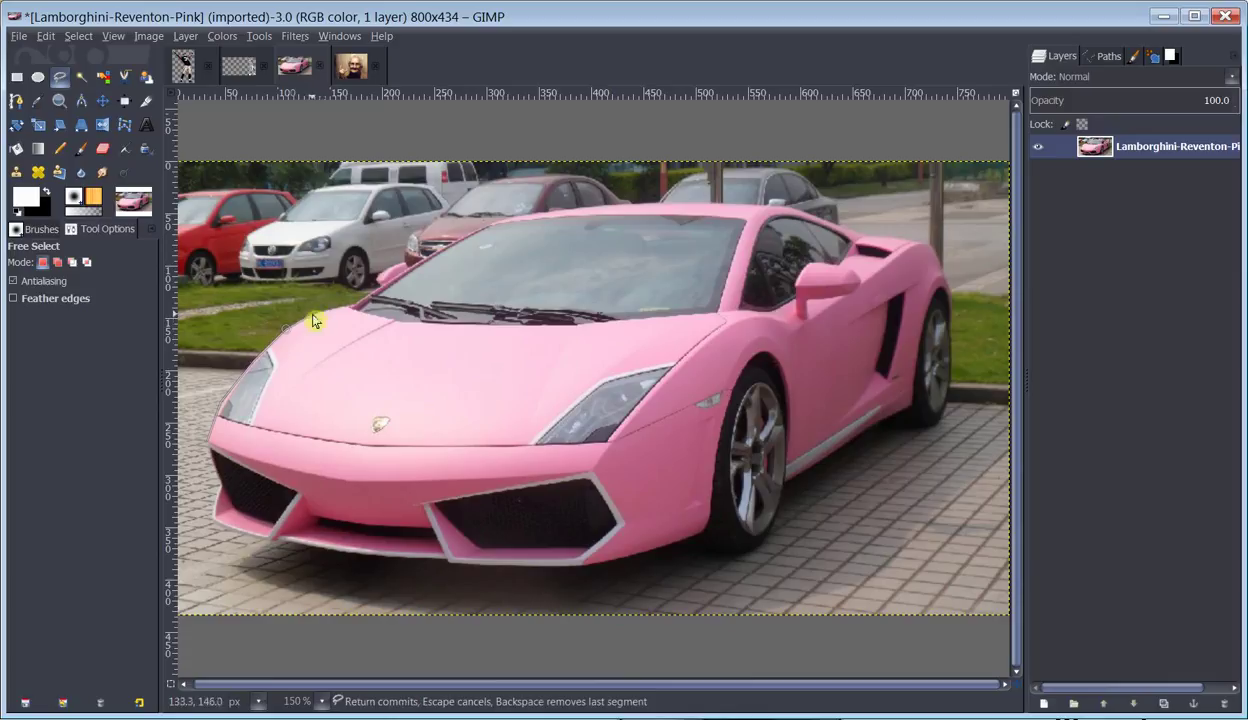
click(313, 317)
click(351, 308)
click(406, 268)
click(624, 205)
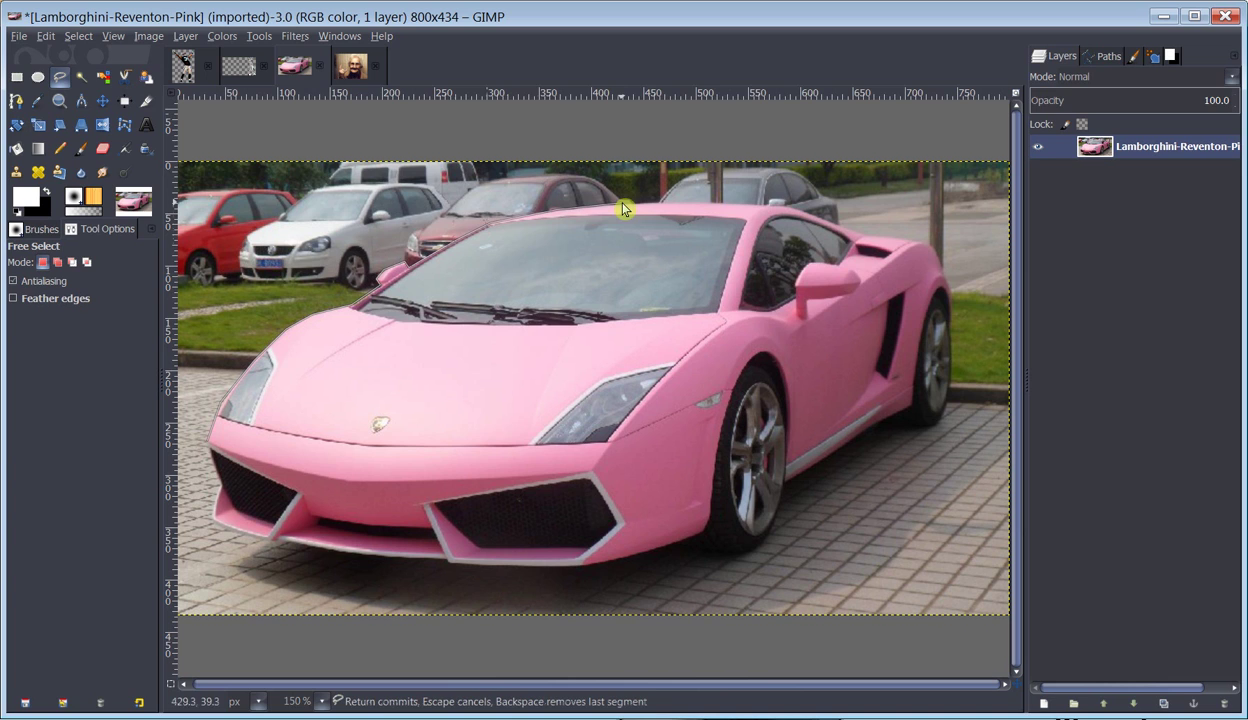
click(676, 202)
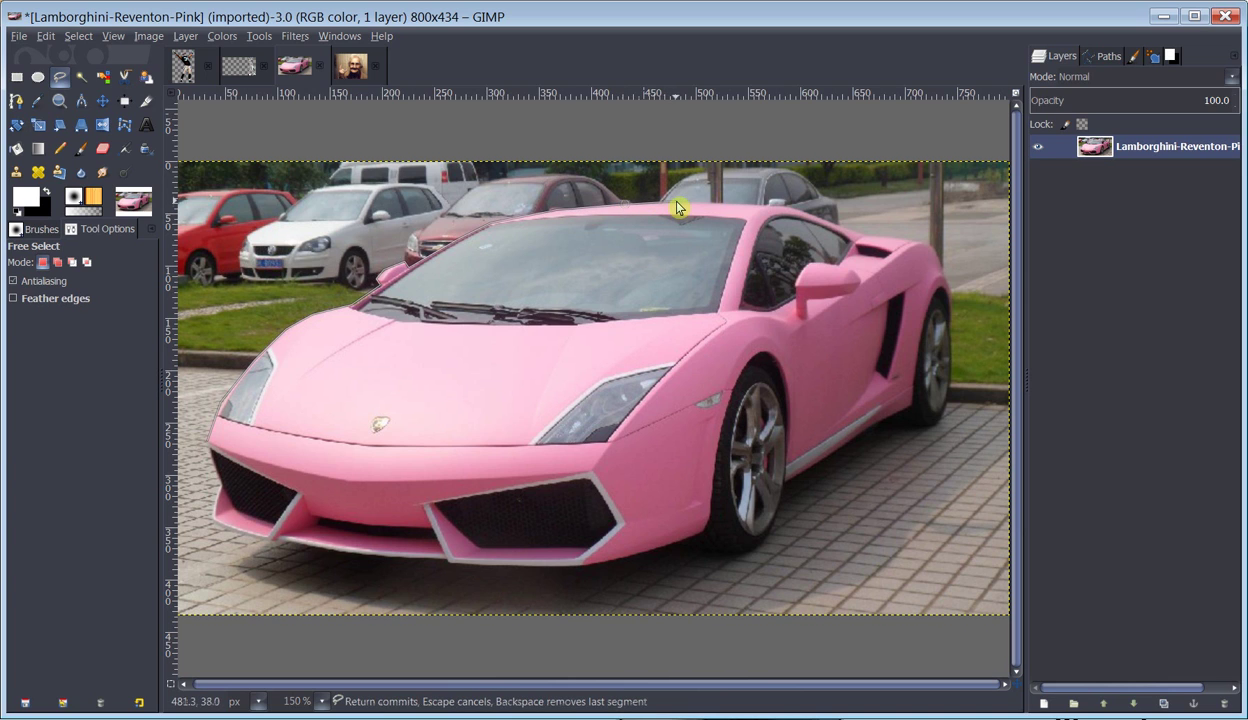
click(767, 207)
click(655, 459)
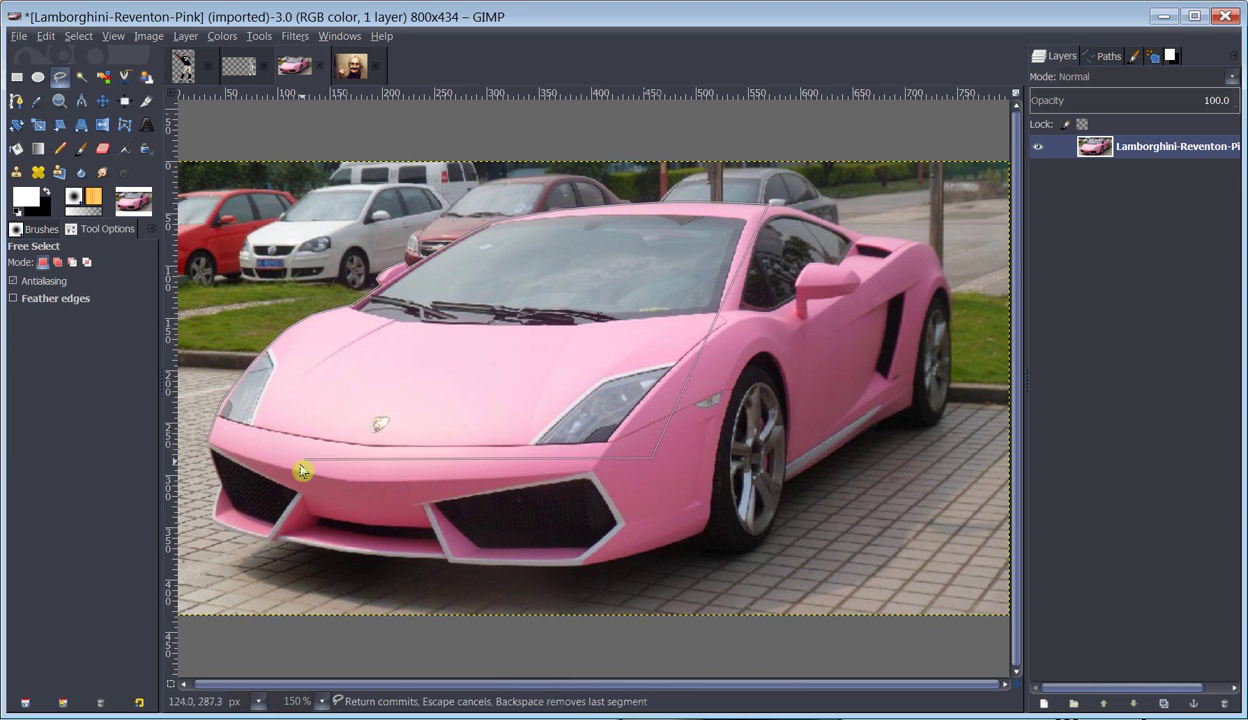
click(213, 448)
click(212, 448)
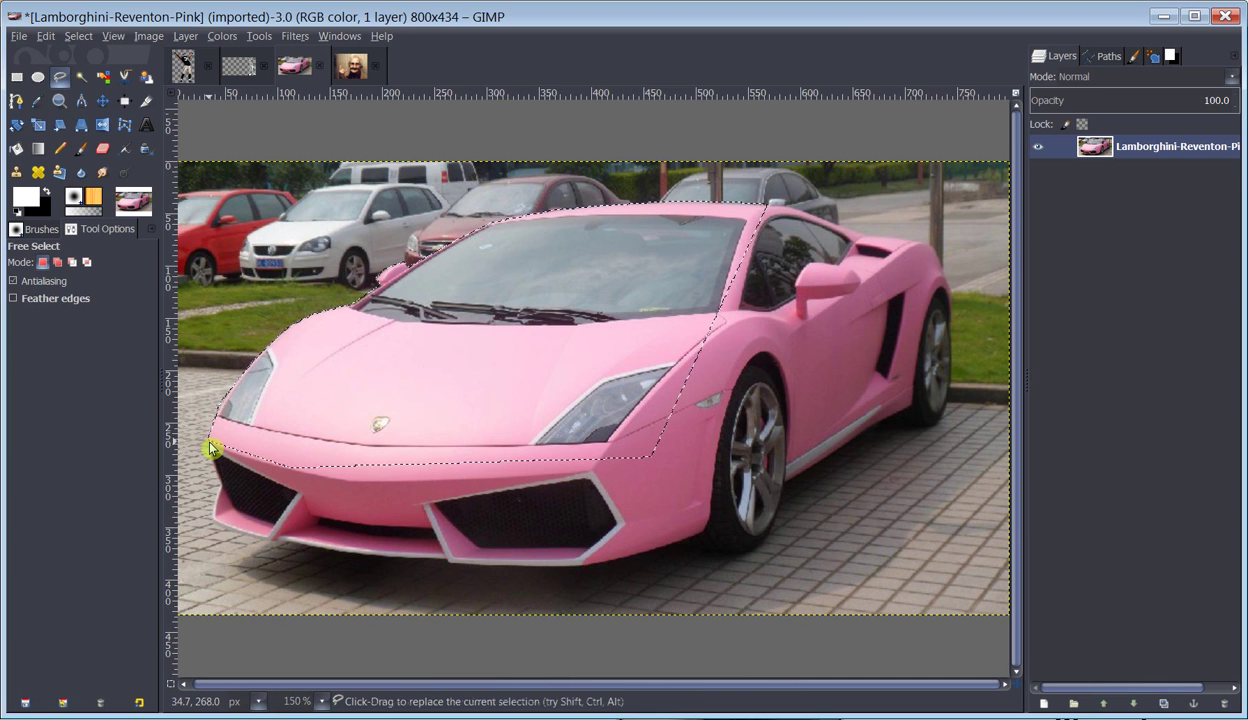
key(ctrl+c)
key(ctrl+v)
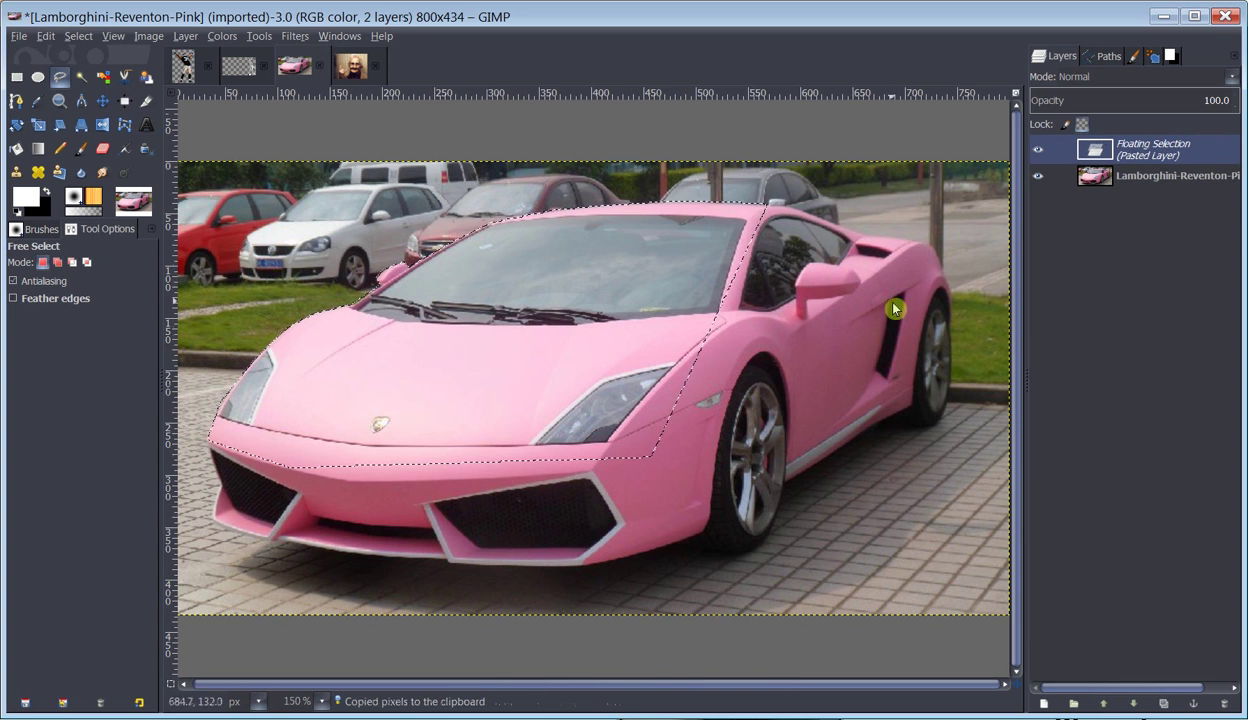
click(1044, 703)
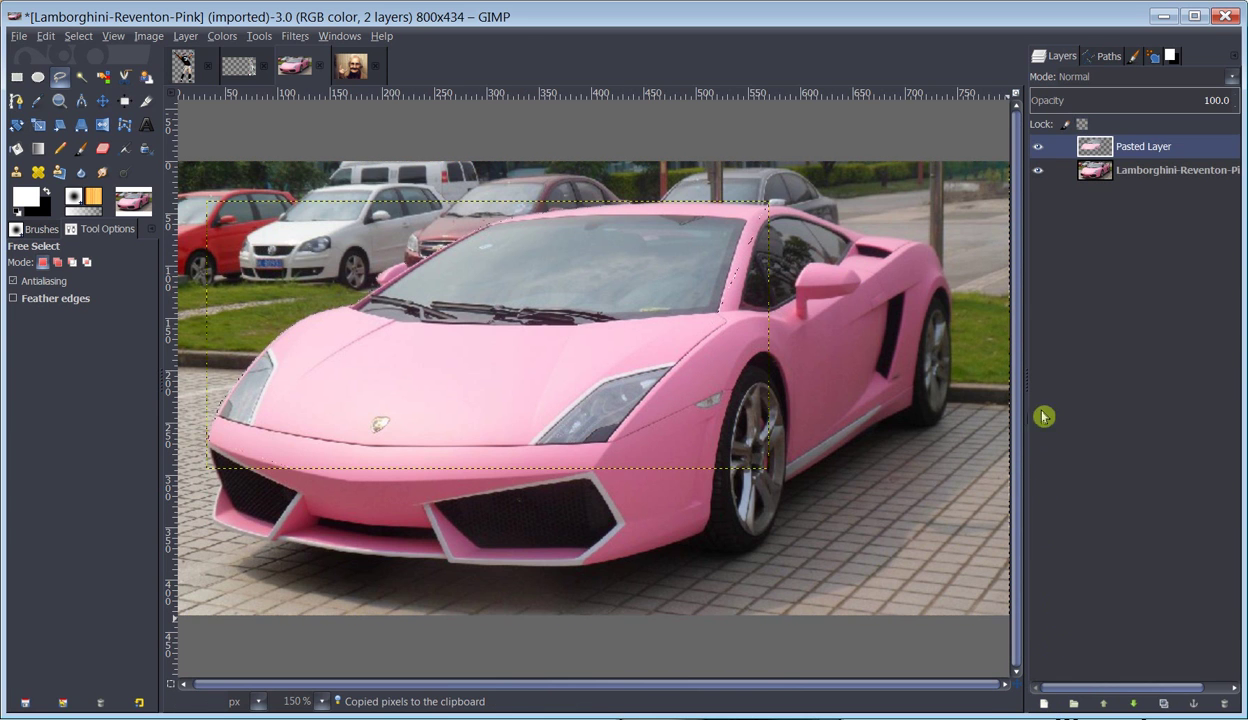
click(1038, 172)
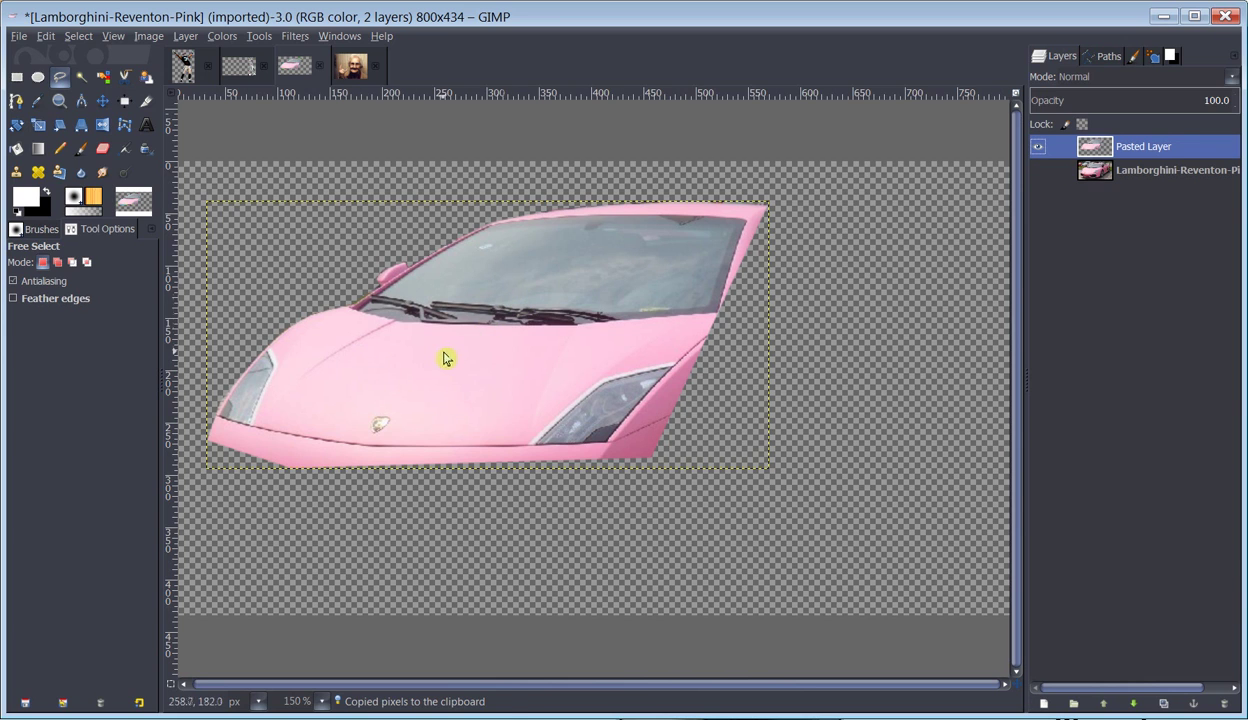
key(ctrl+z)
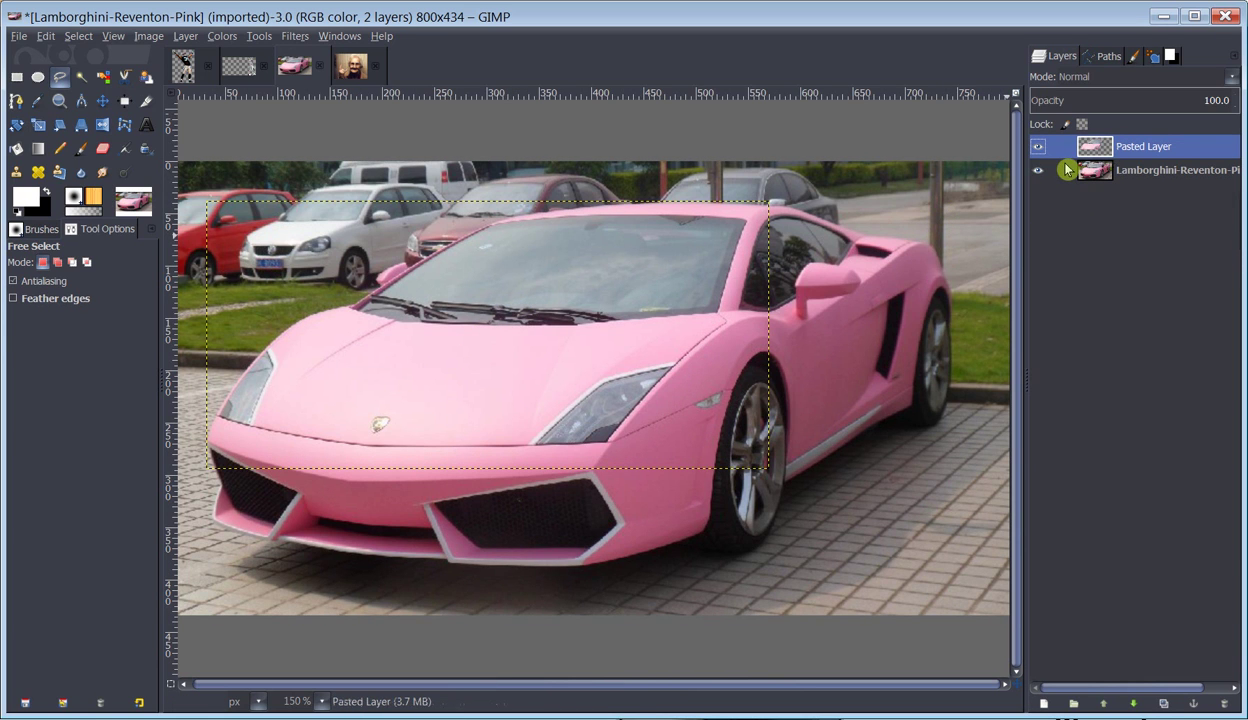
key(ctrl+z)
key(ctrl+z)
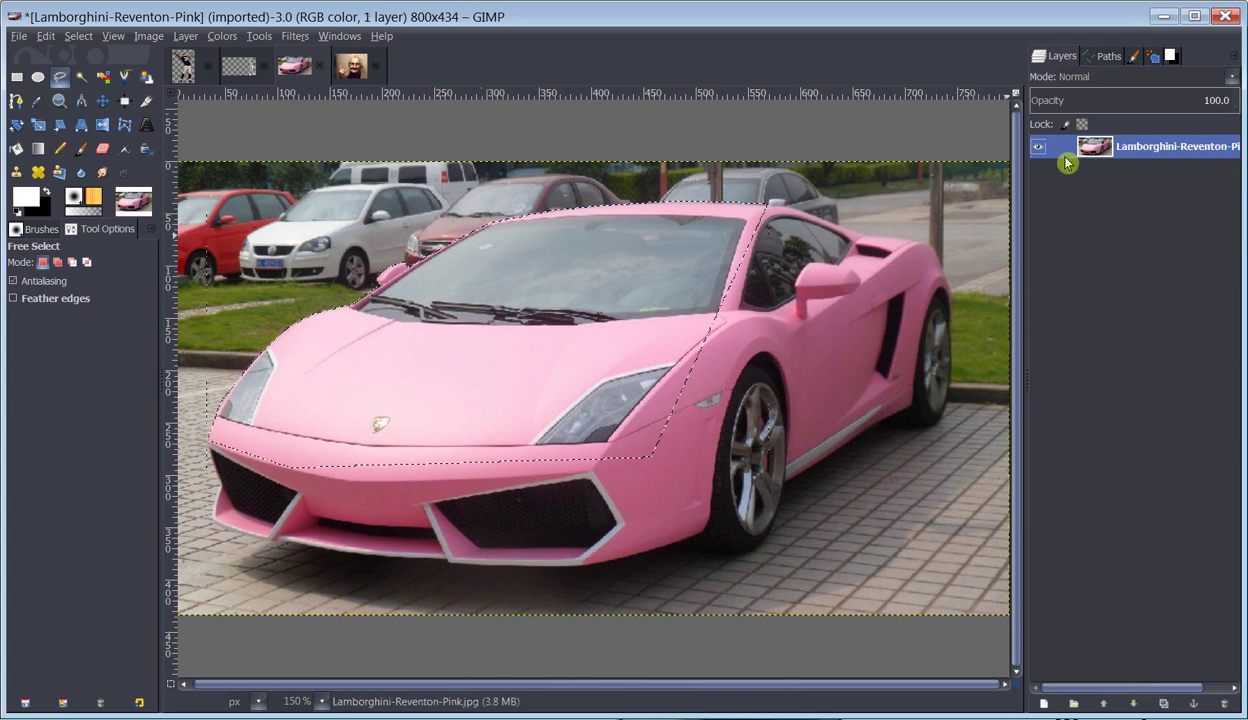
key(ctrl+z)
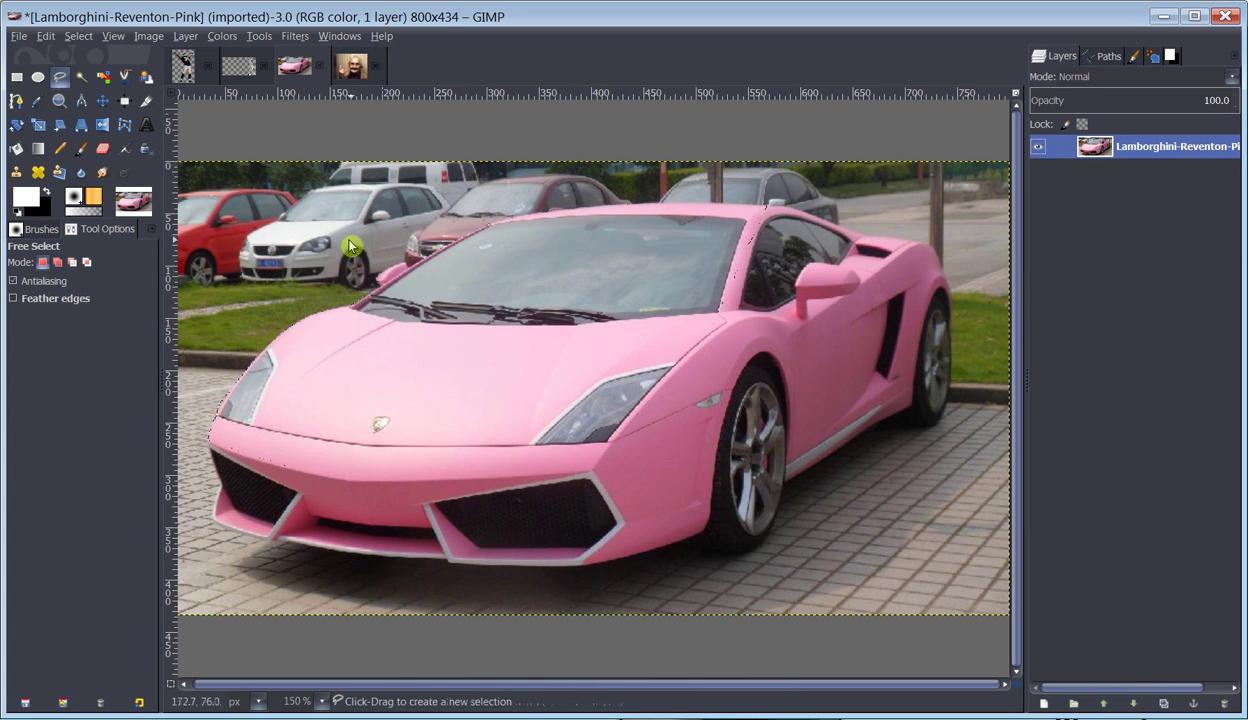
With the Paths tool, place anchors from the car's front corner over hood, windshield and roof to the rear deck.
click(18, 101)
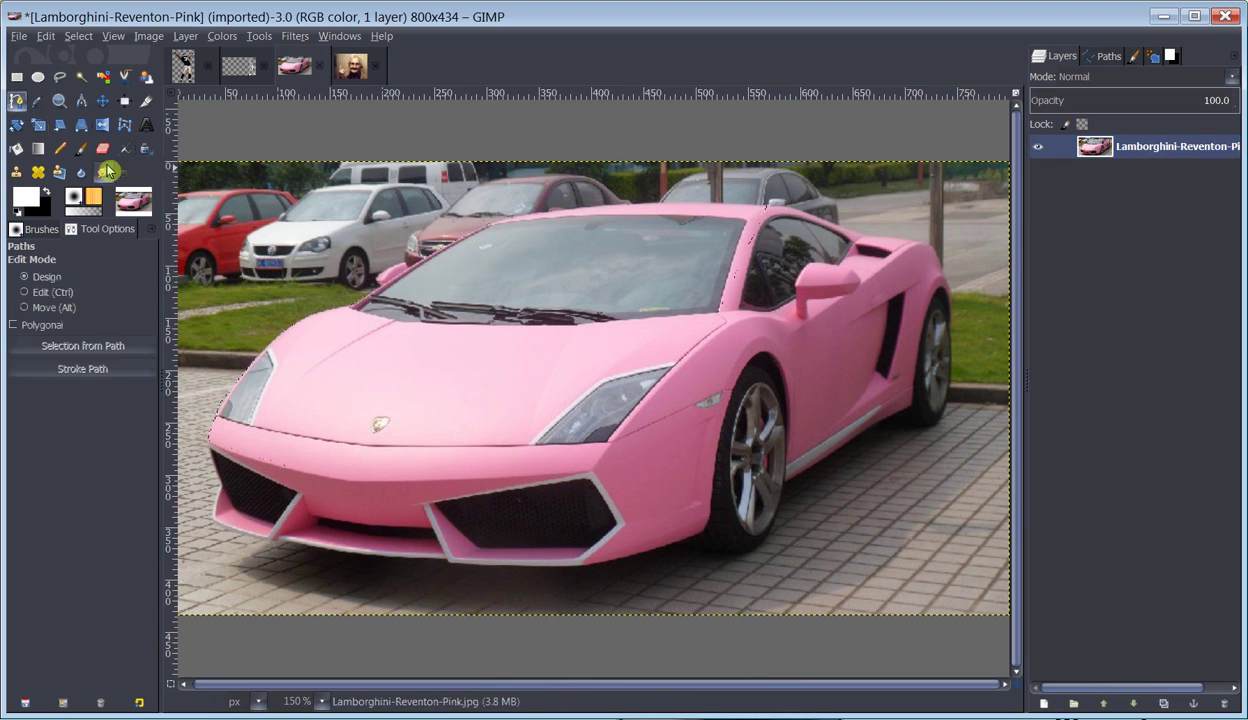
click(205, 441)
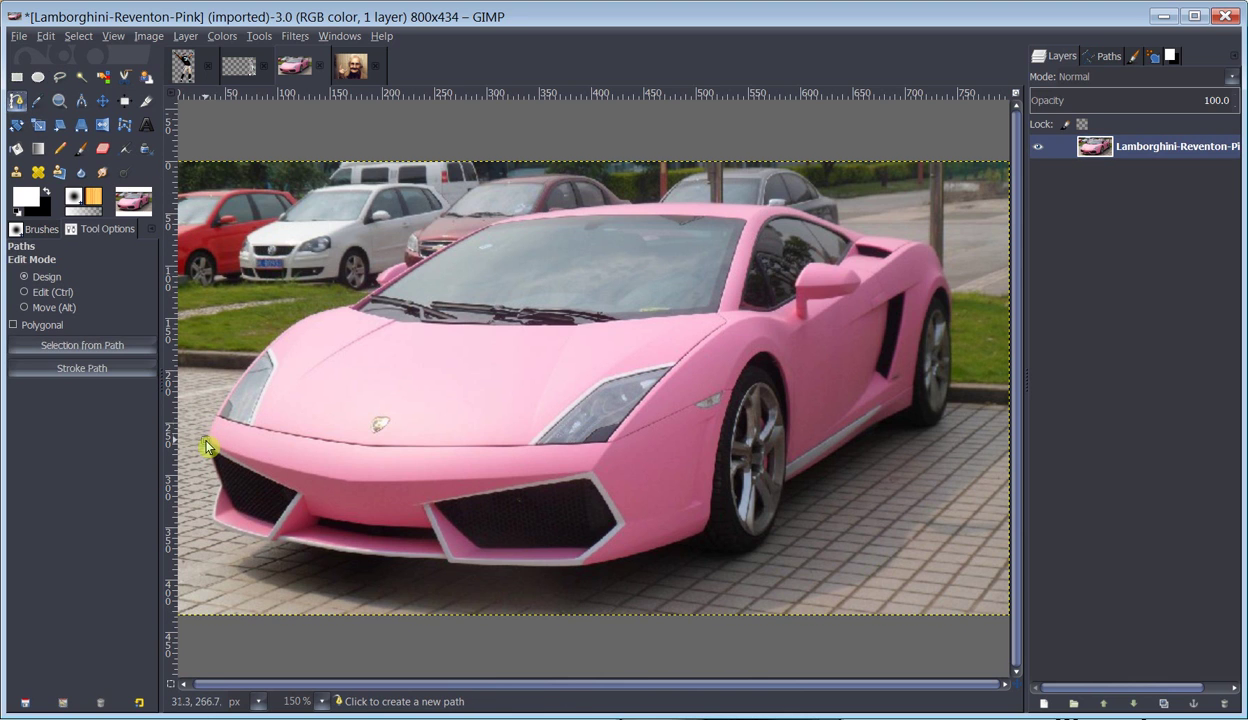
click(353, 303)
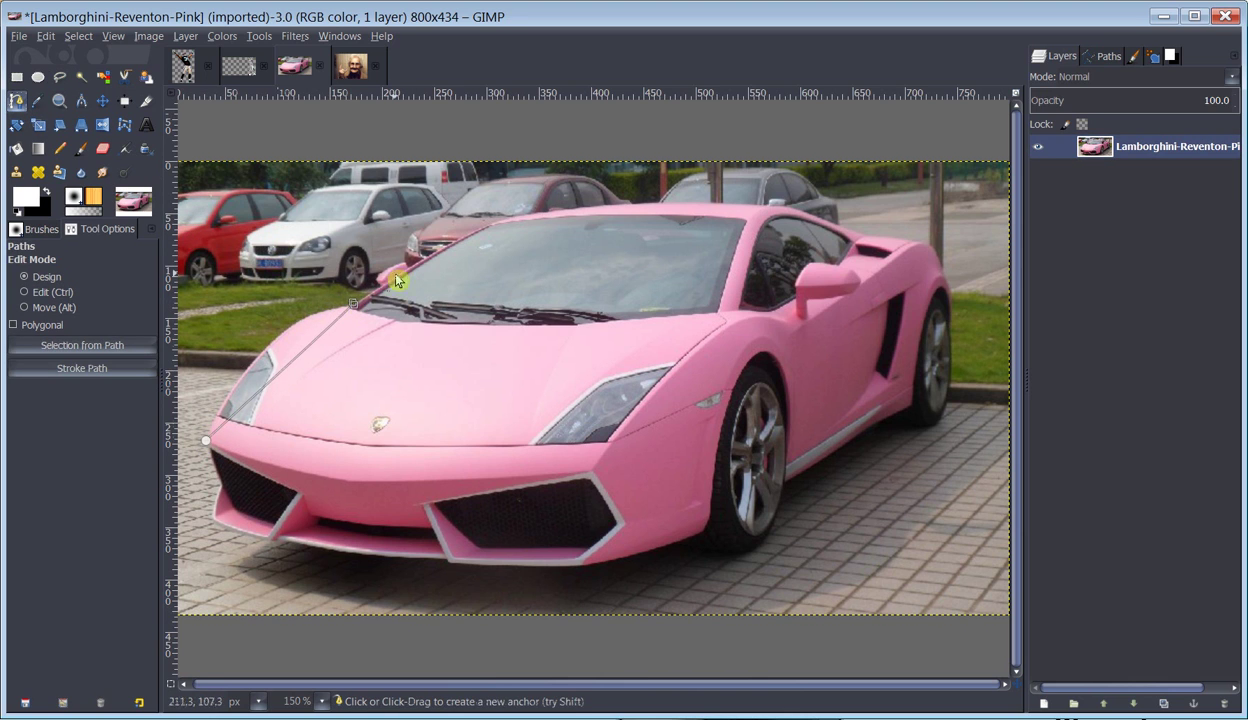
click(493, 219)
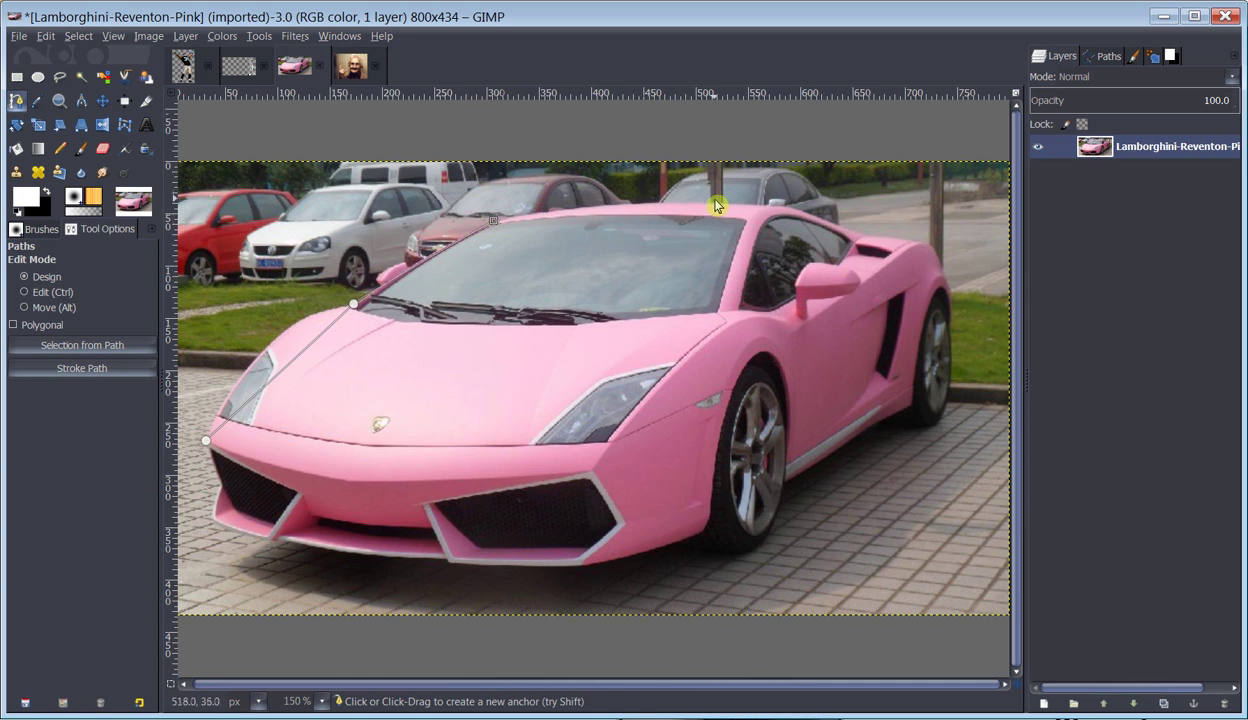
click(773, 204)
click(866, 234)
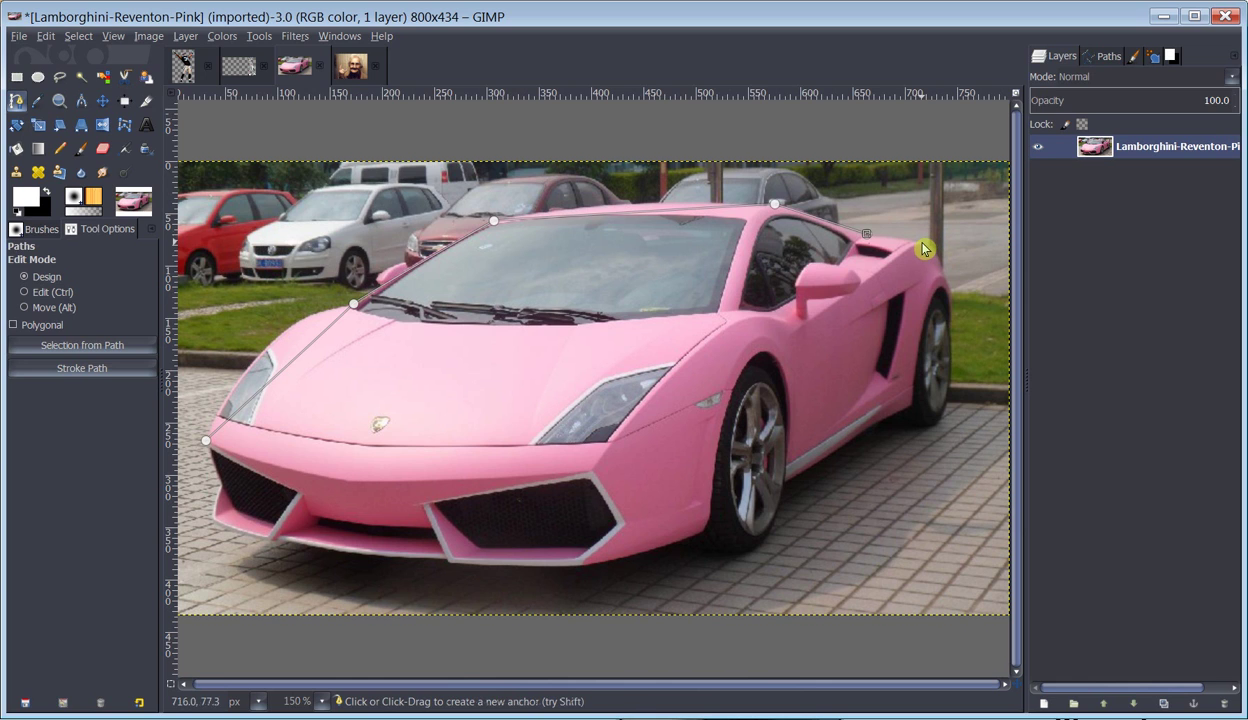
Add anchors around the rear corner and lower front, close the path, and start bending the hood segment.
click(921, 240)
click(937, 257)
click(942, 273)
click(372, 442)
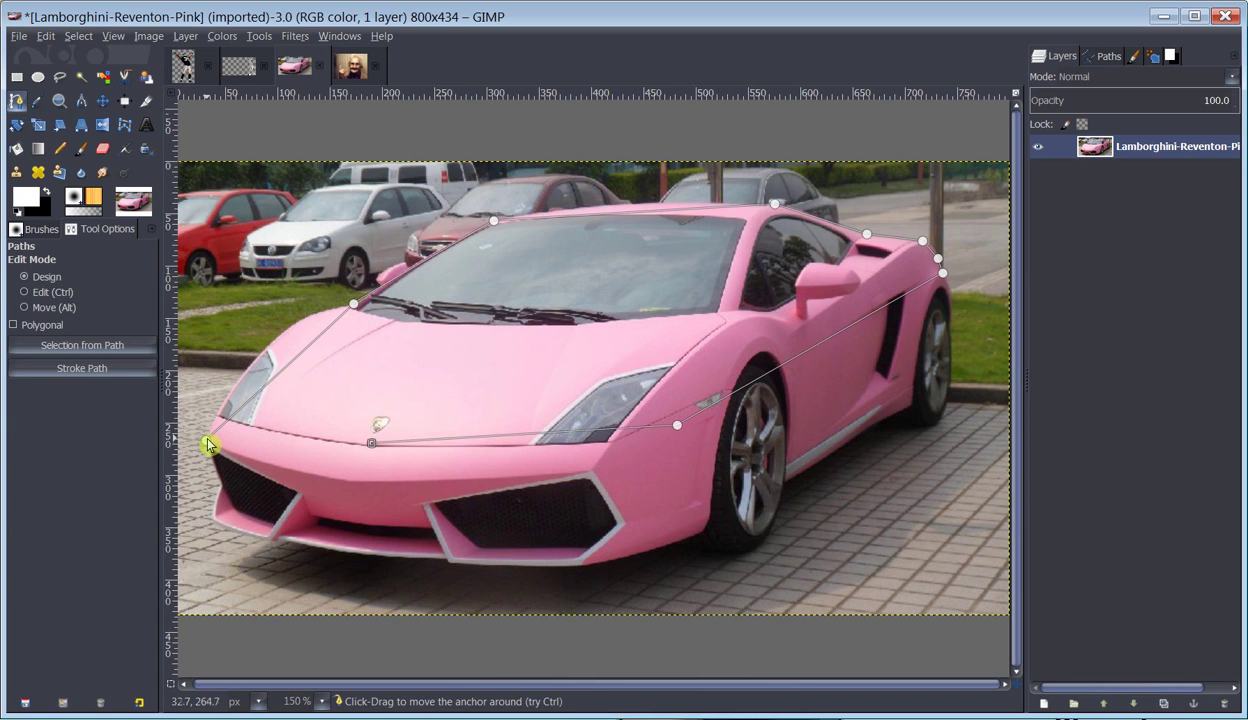
click(205, 440)
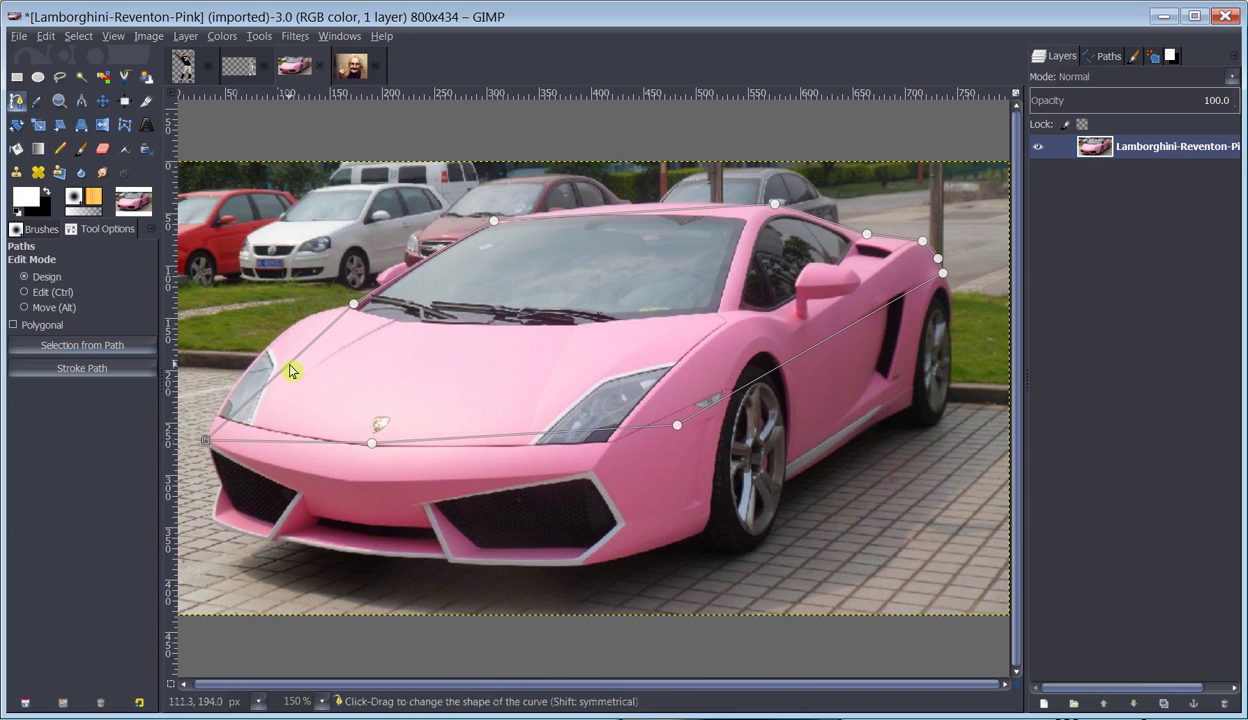
drag(290, 370, 477, 385)
Zoom in and curve the path segment to hug the hood's left edge.
scroll(277, 347, up, 1)
scroll(277, 347, up, 1)
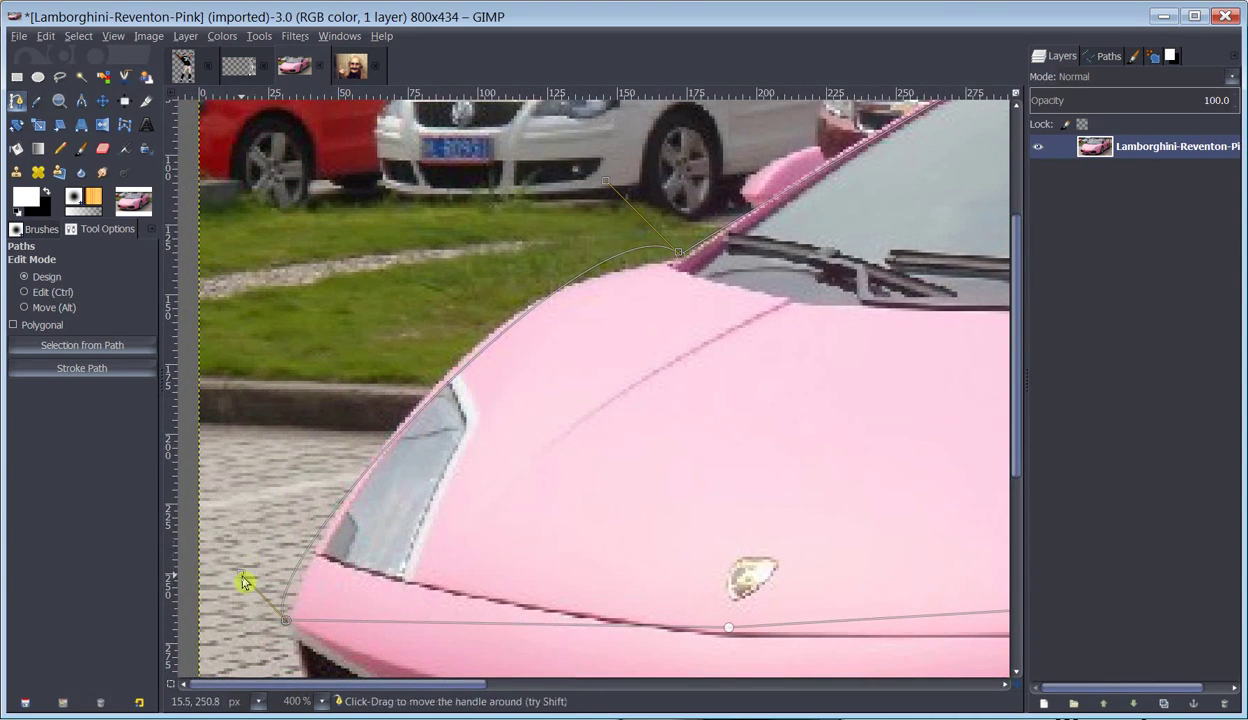
drag(242, 574, 347, 439)
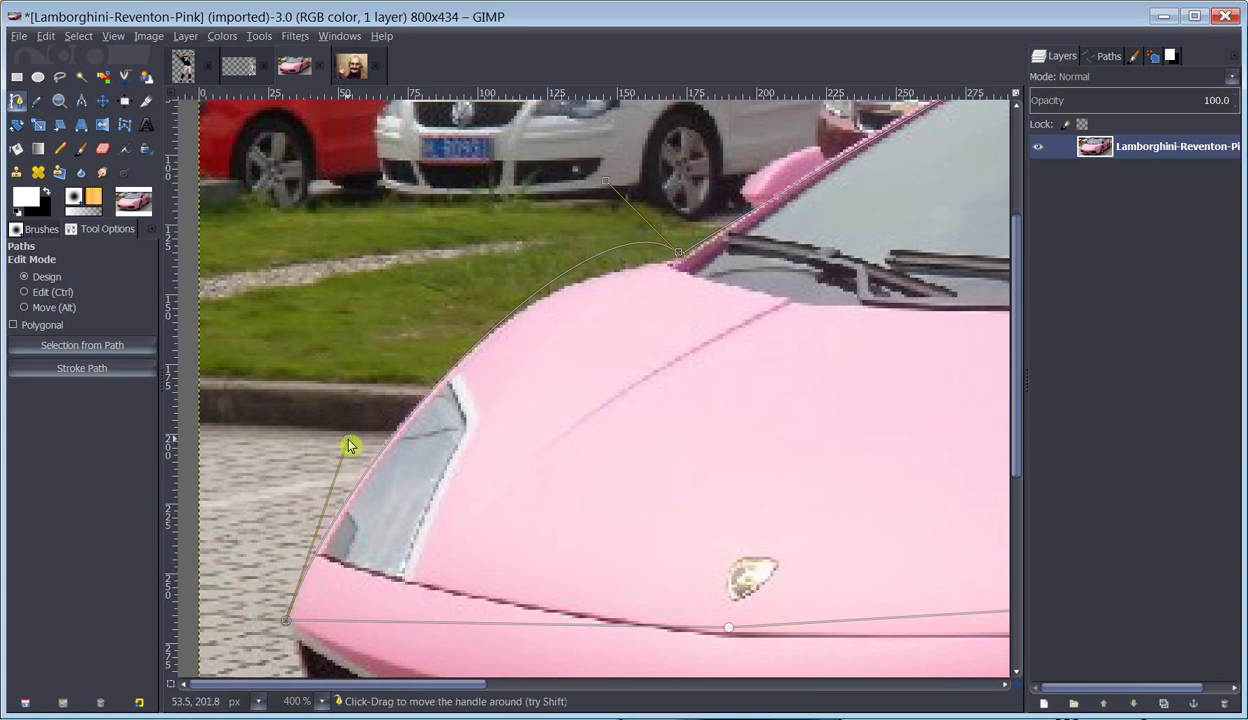
drag(608, 186, 510, 277)
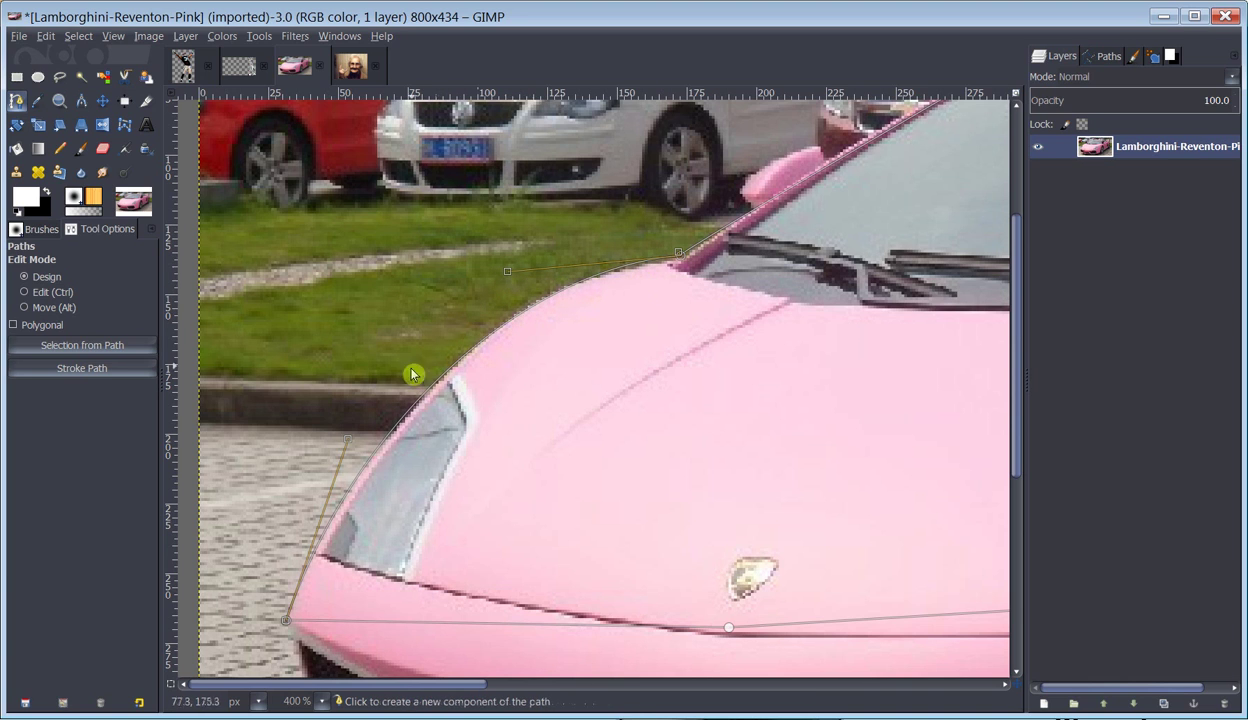
drag(349, 444, 356, 437)
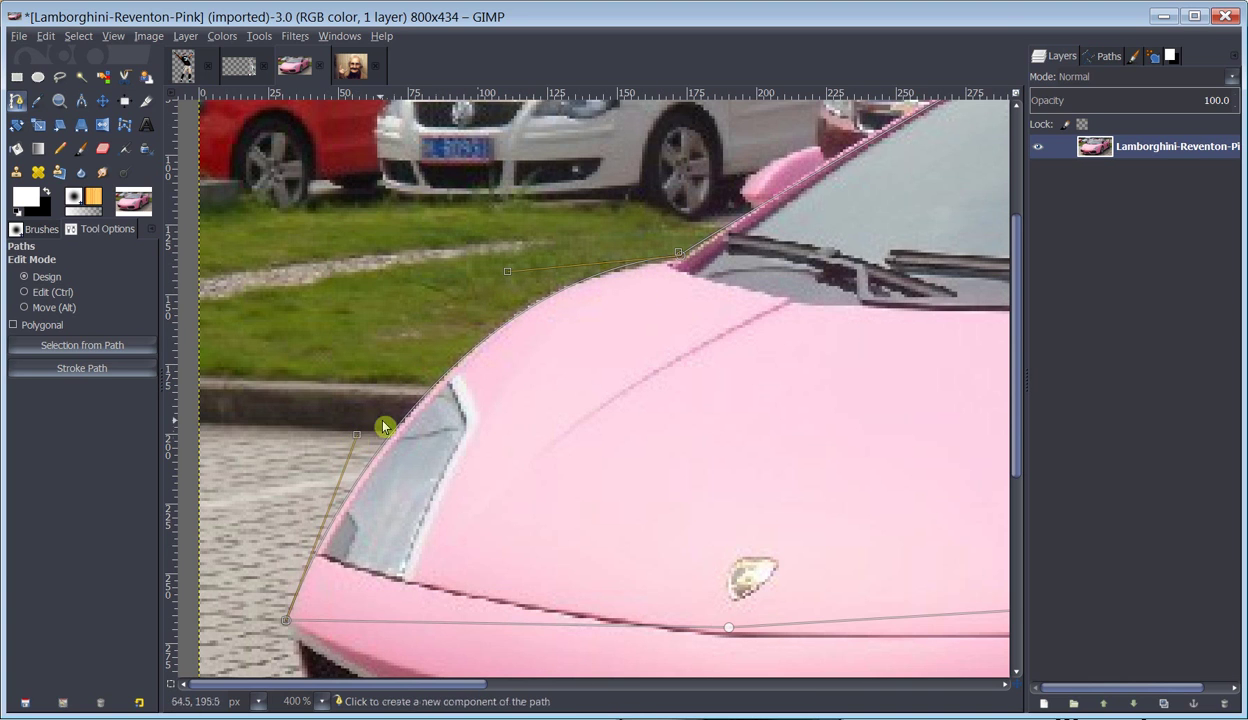
Bend the segments along the windshield pillar and pull out a curve handle at its top.
scroll(752, 338, up, 1)
scroll(752, 338, right, 1)
scroll(752, 338, right, 3)
scroll(635, 337, up, 1)
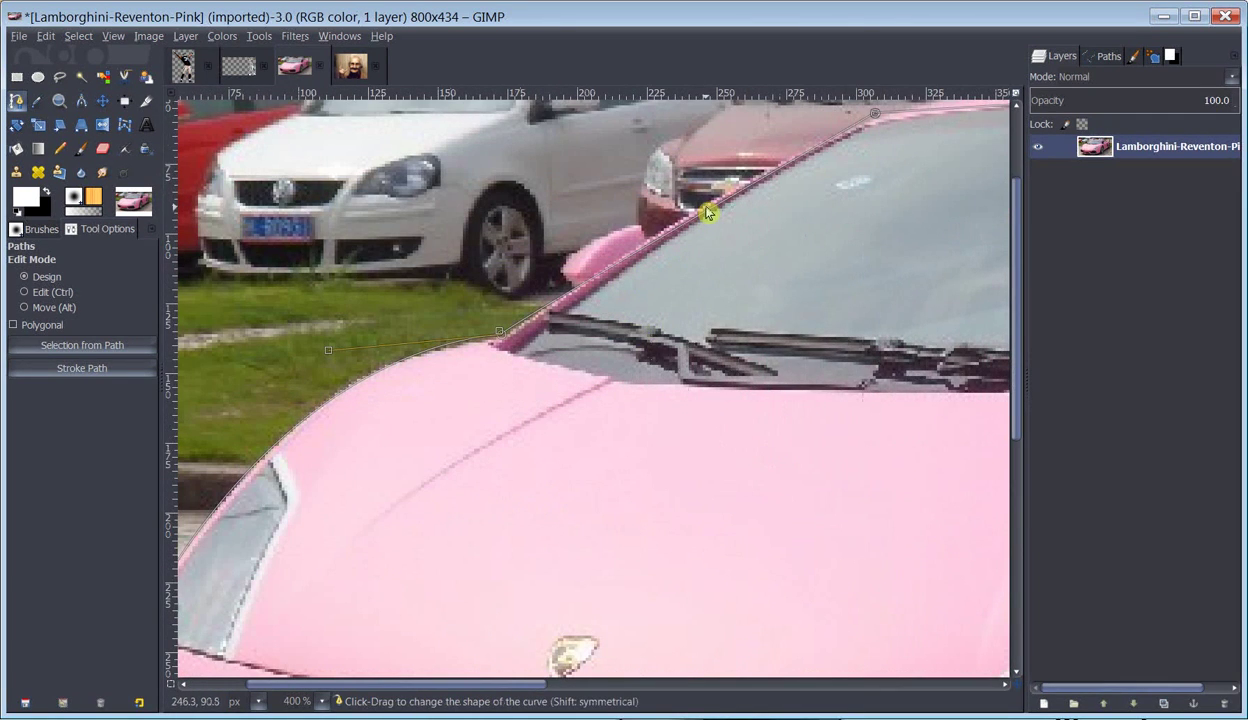
drag(700, 207, 572, 290)
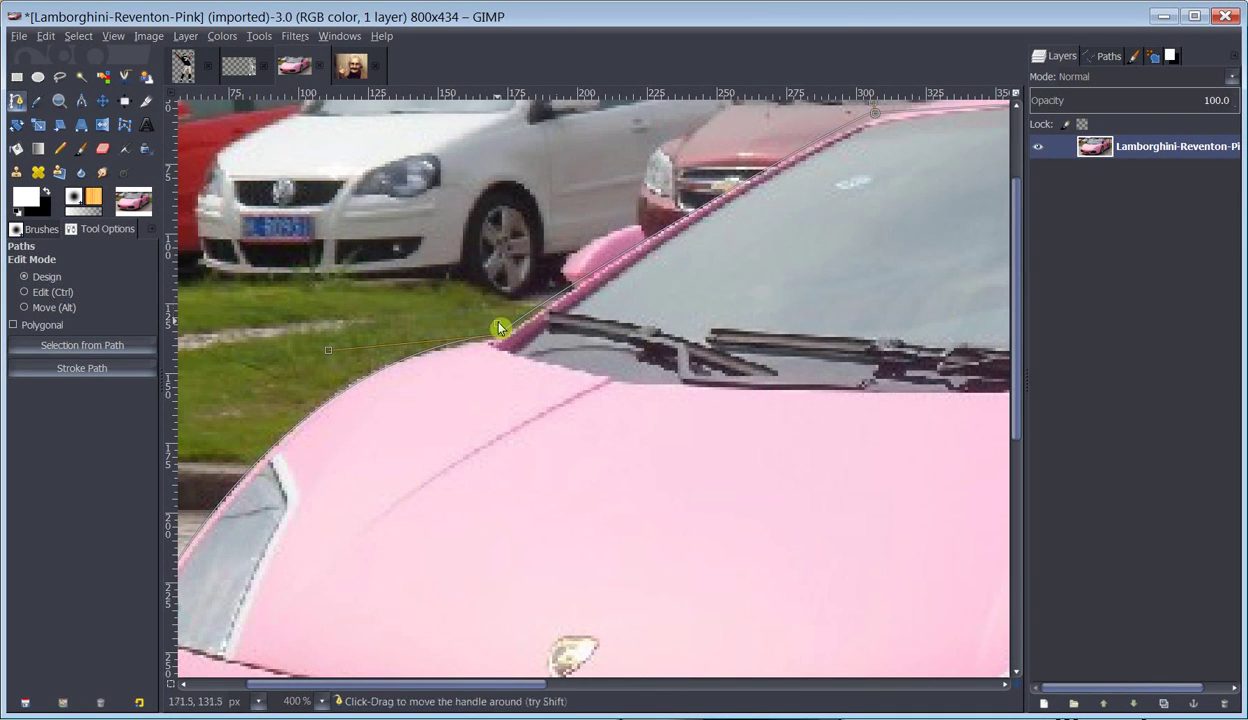
drag(498, 324, 584, 285)
scroll(747, 362, right, 3)
scroll(747, 362, up, 2)
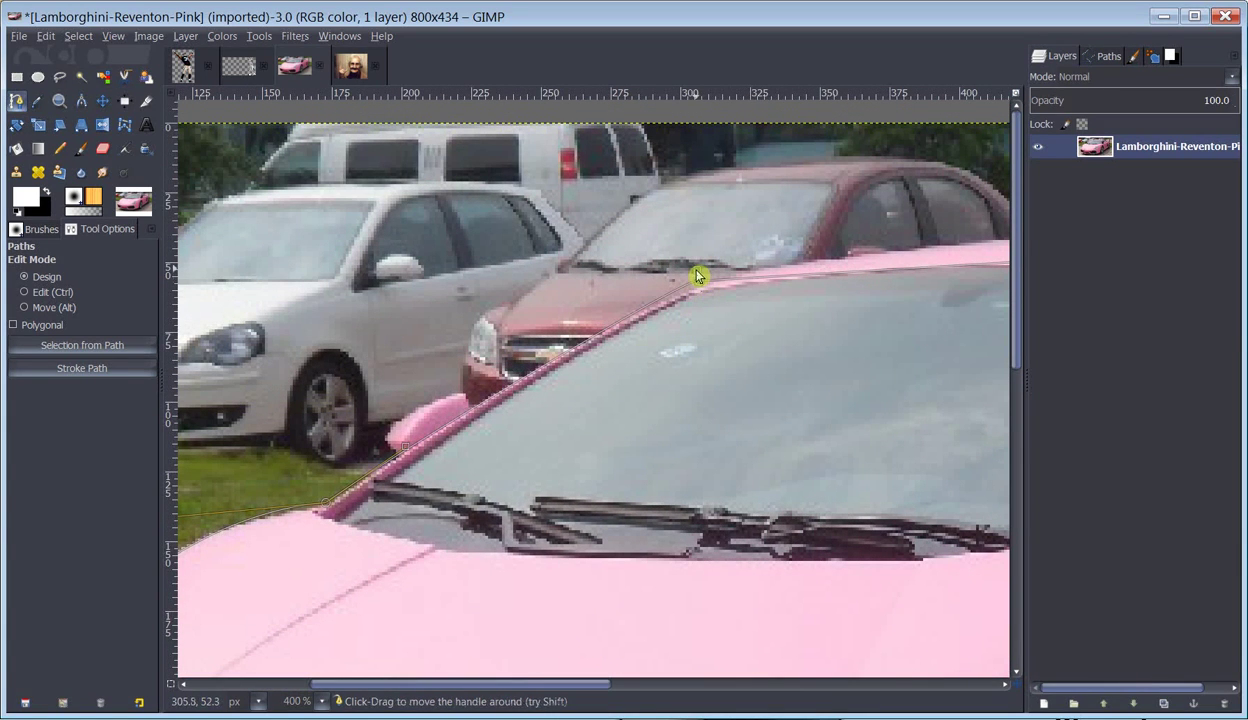
drag(697, 277, 667, 291)
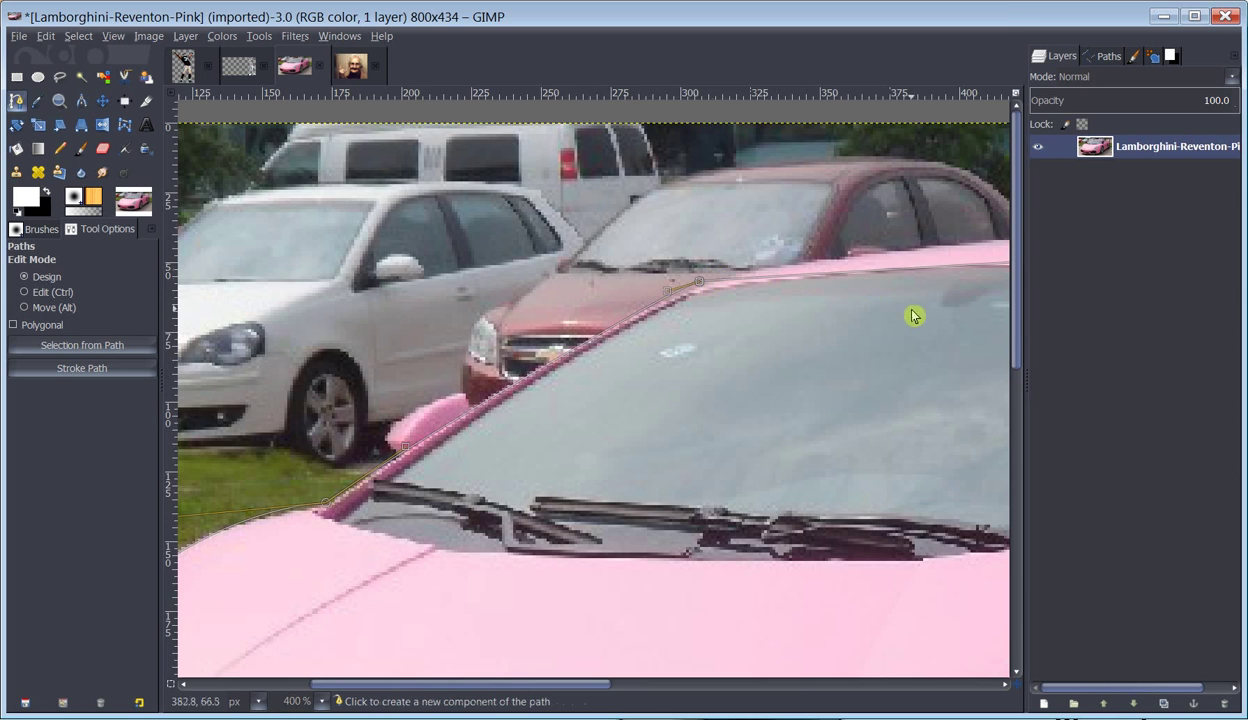
Curve the roof segment along the roof line toward the rear anchor, then zoom back out.
scroll(649, 474, right, 5)
scroll(649, 474, up, 3)
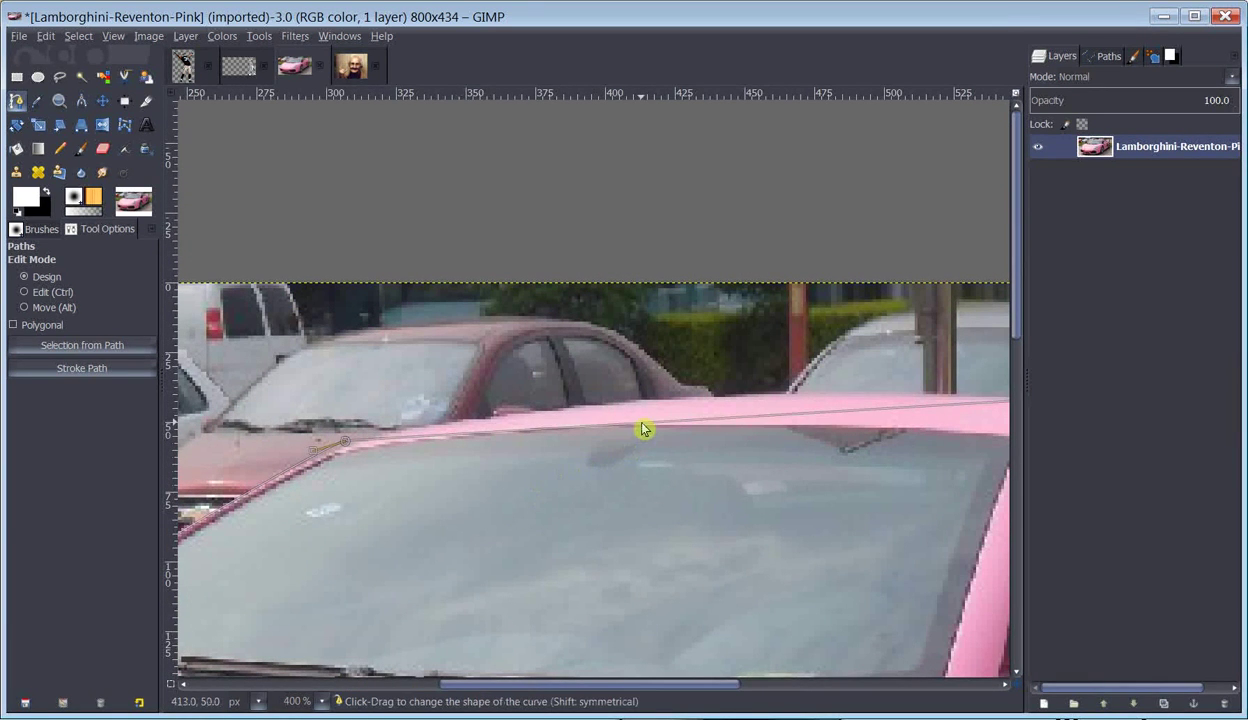
drag(643, 429, 649, 409)
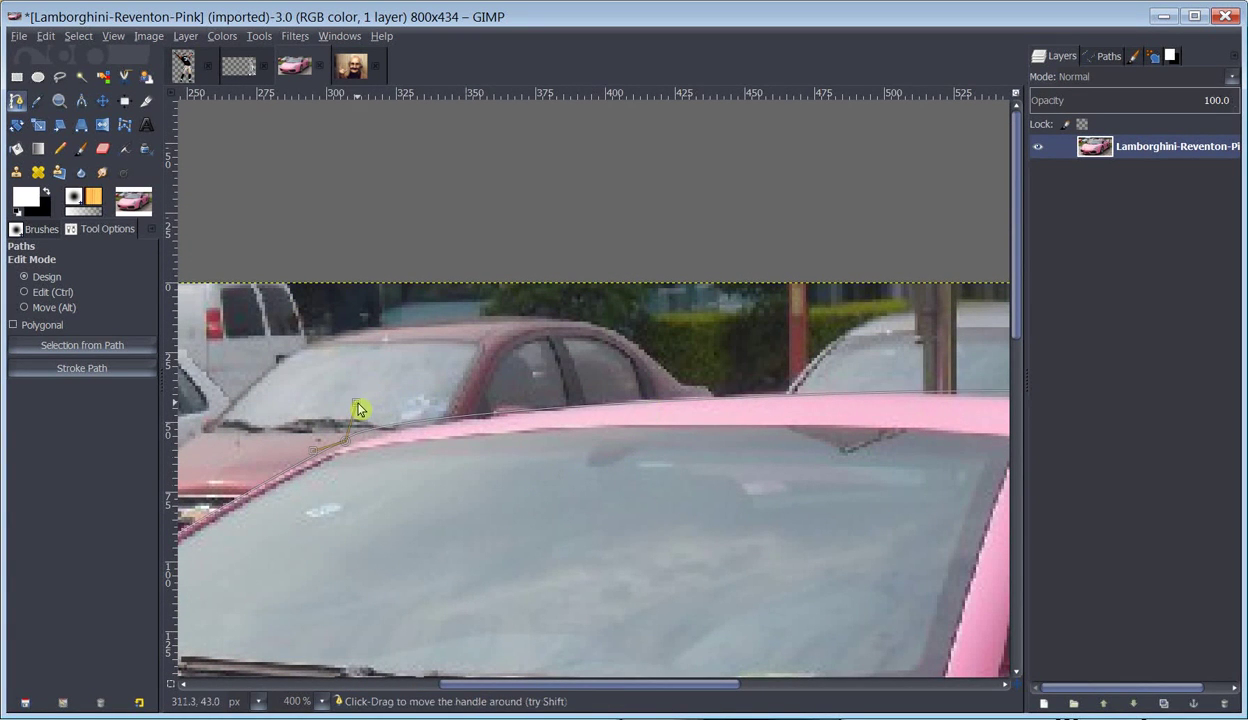
drag(356, 404, 491, 397)
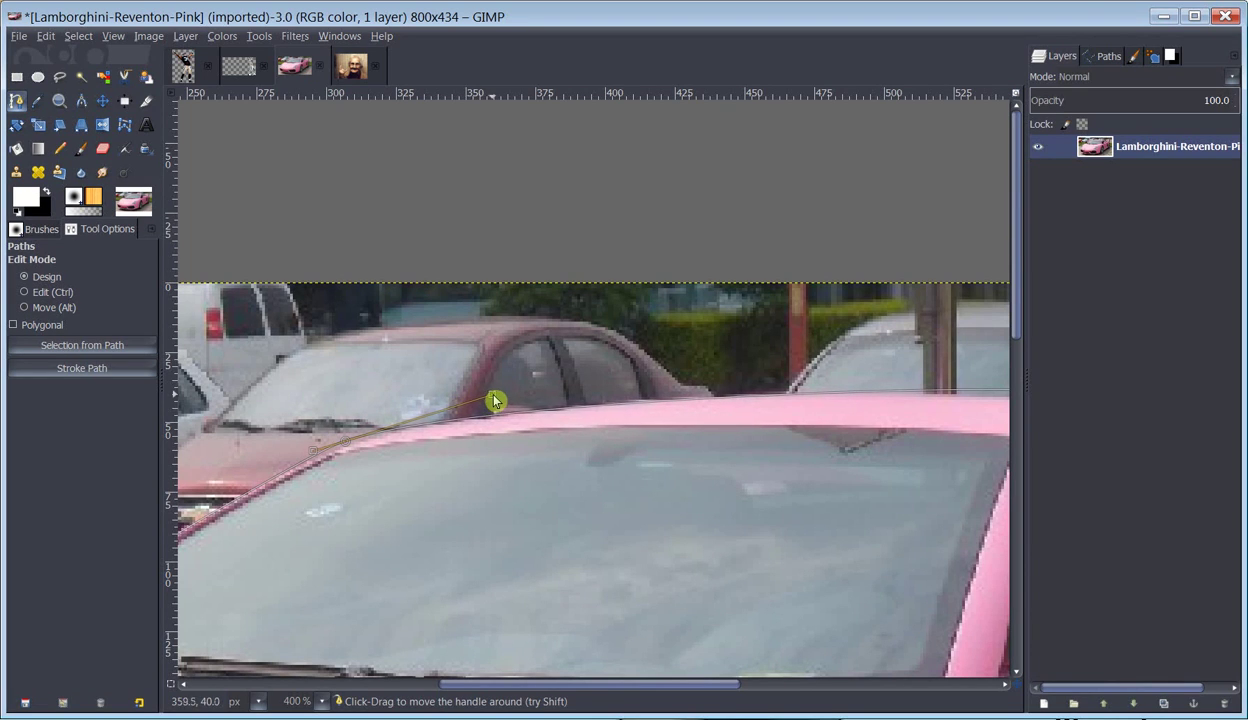
scroll(553, 497, up, 1)
scroll(553, 497, right, 5)
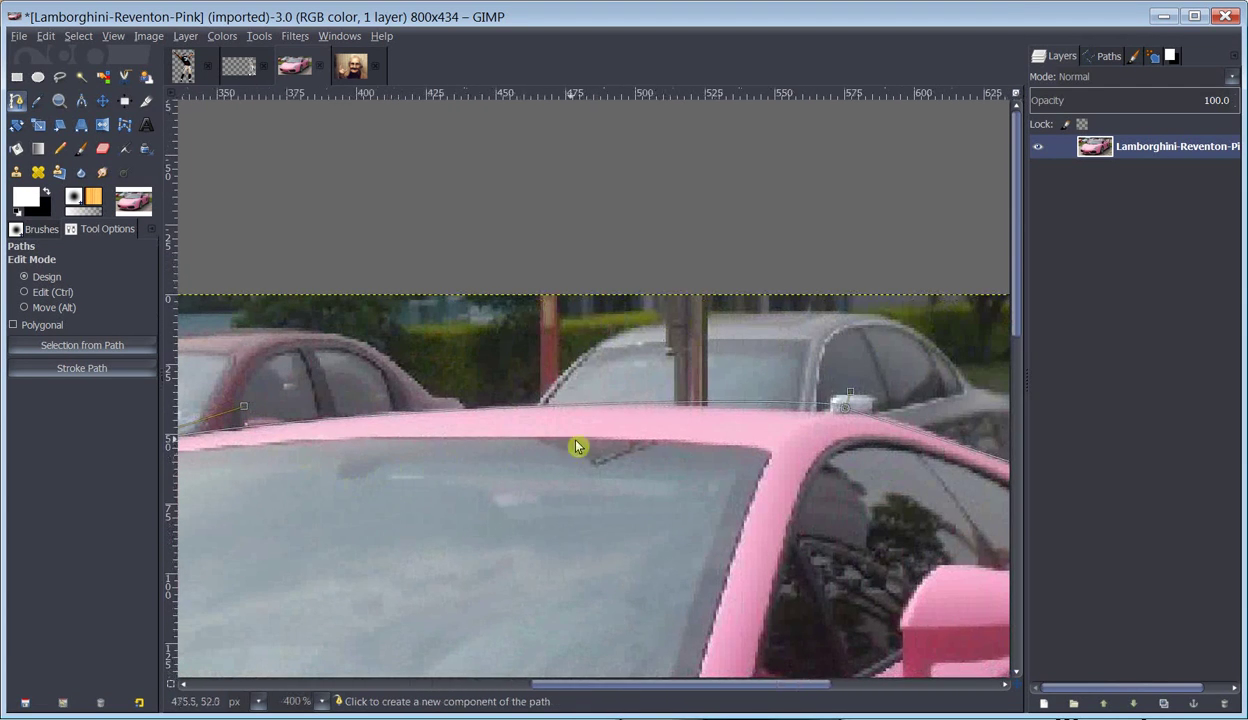
drag(850, 398, 690, 400)
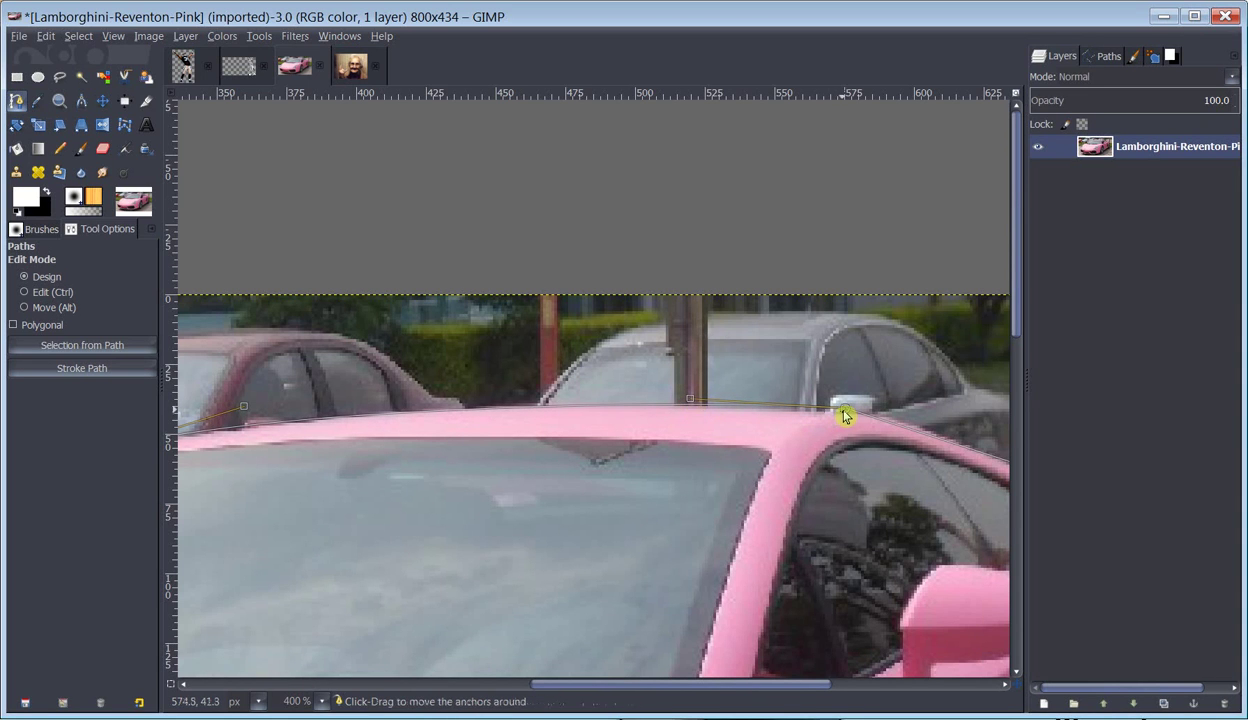
scroll(827, 437, right, 5)
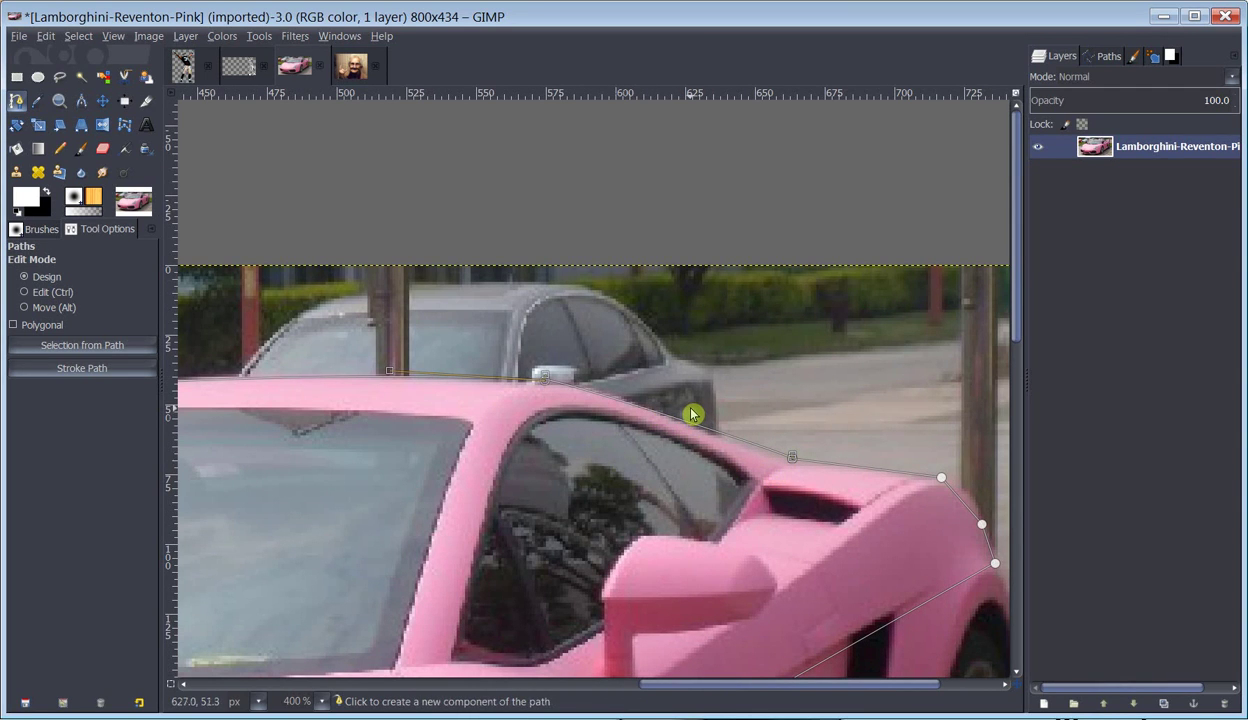
scroll(691, 411, down, 4)
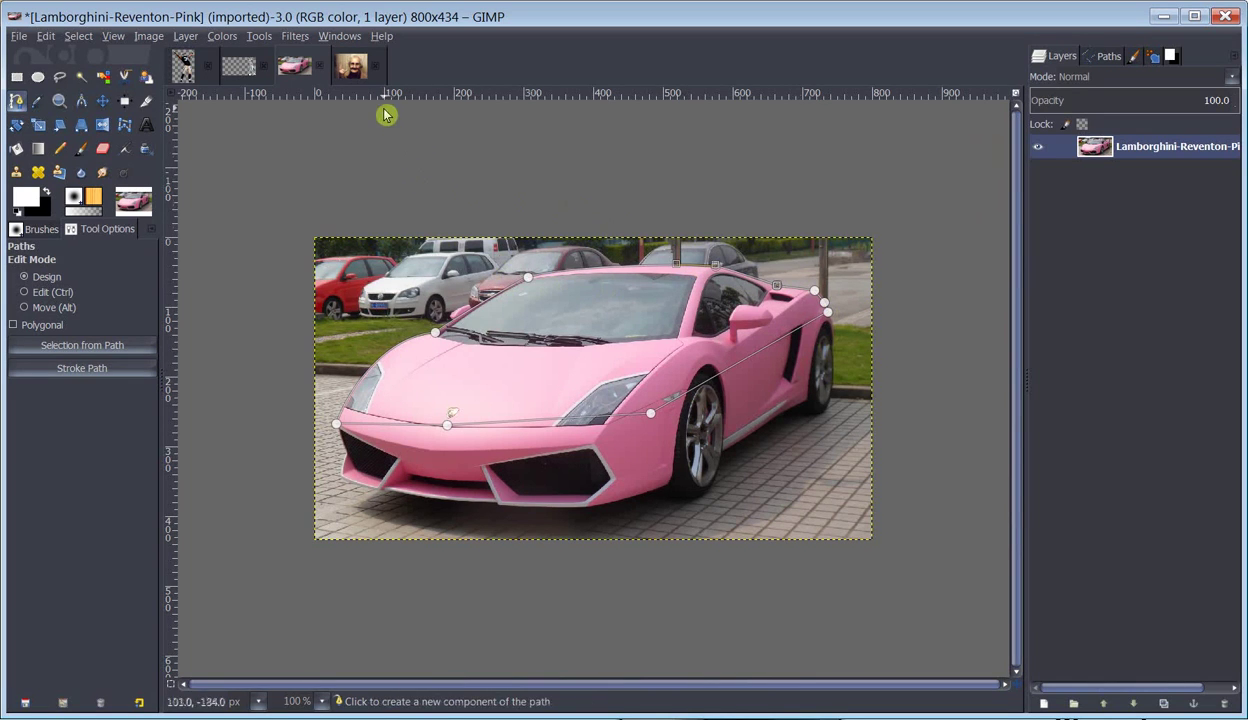
In the Metal Grandma image, outline the raised hand with Free Select.
click(354, 67)
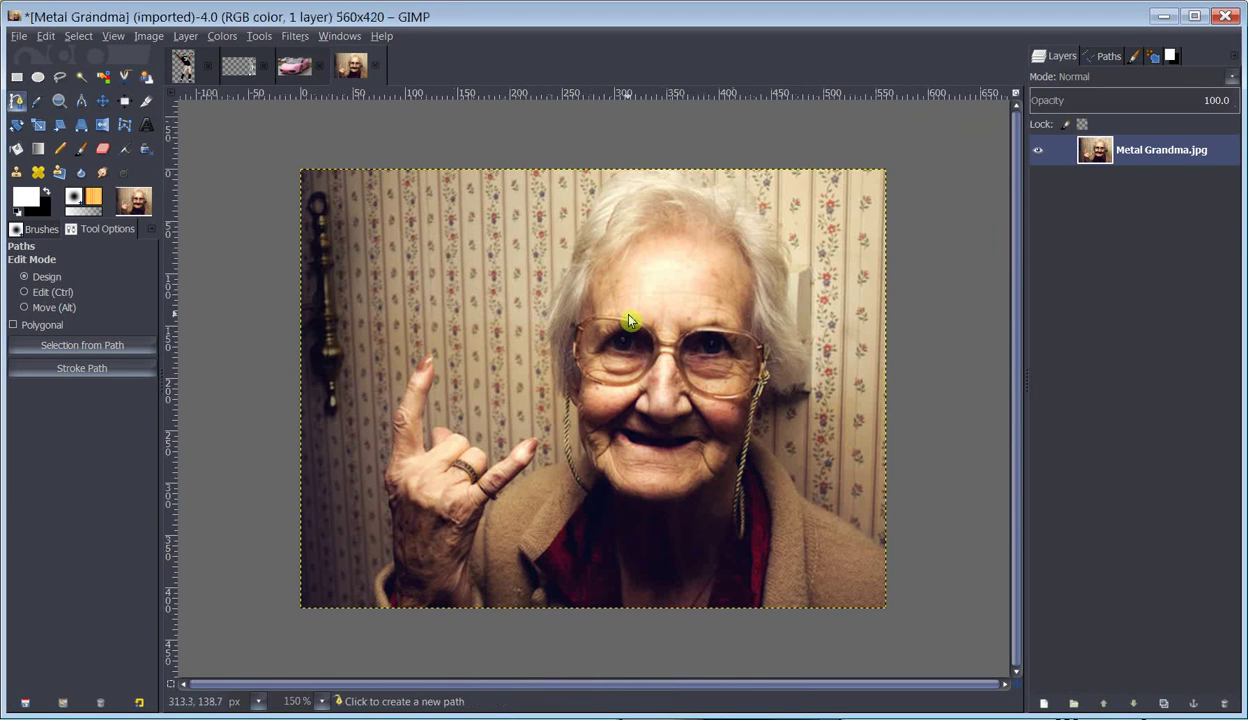
click(60, 77)
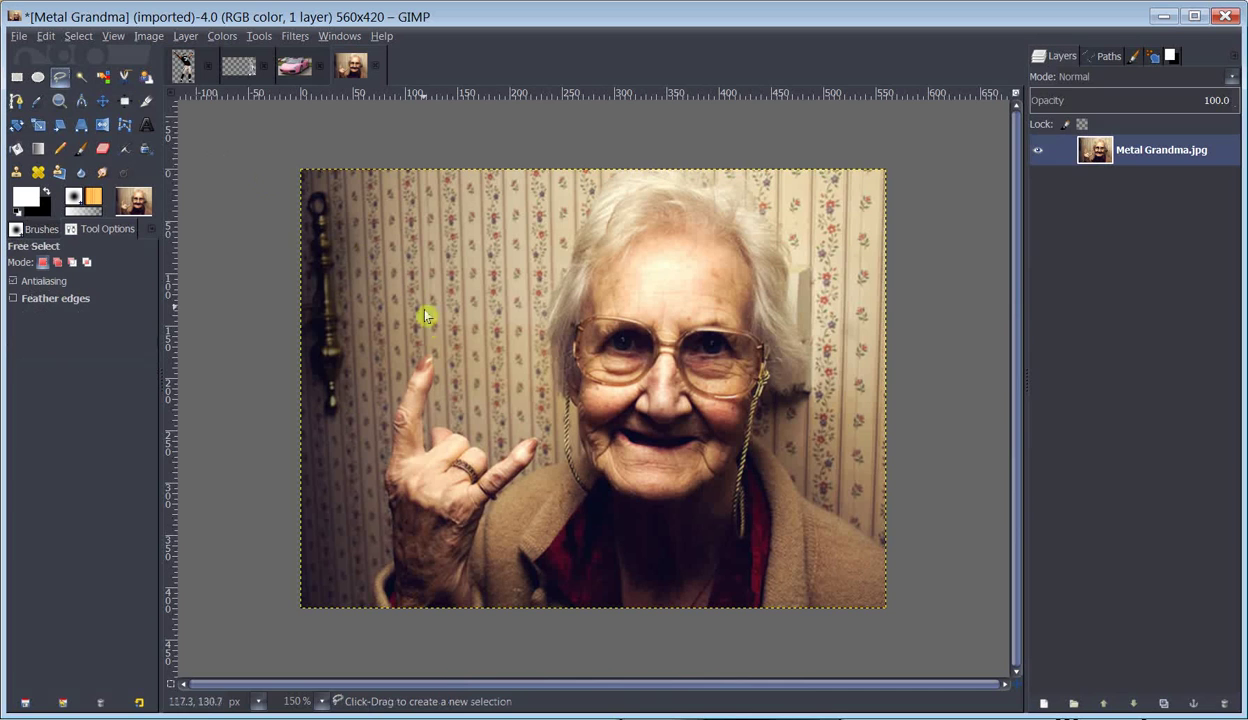
click(376, 604)
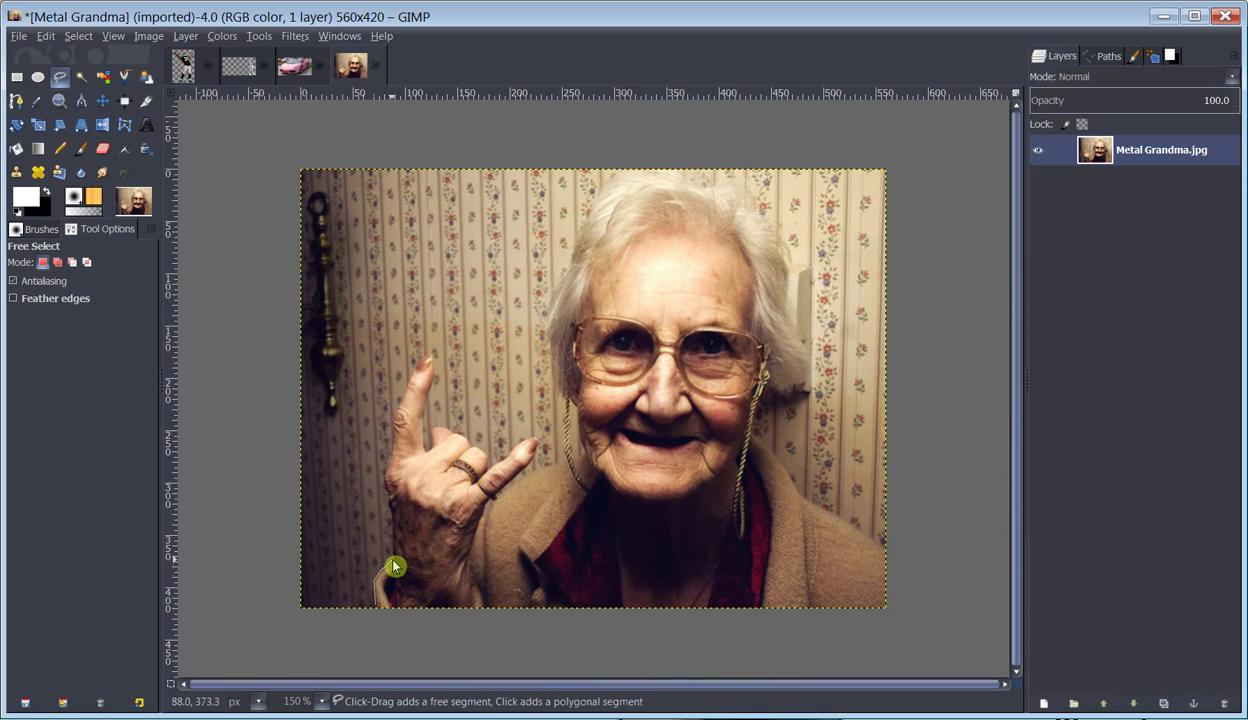
drag(394, 566, 394, 443)
click(396, 424)
click(445, 525)
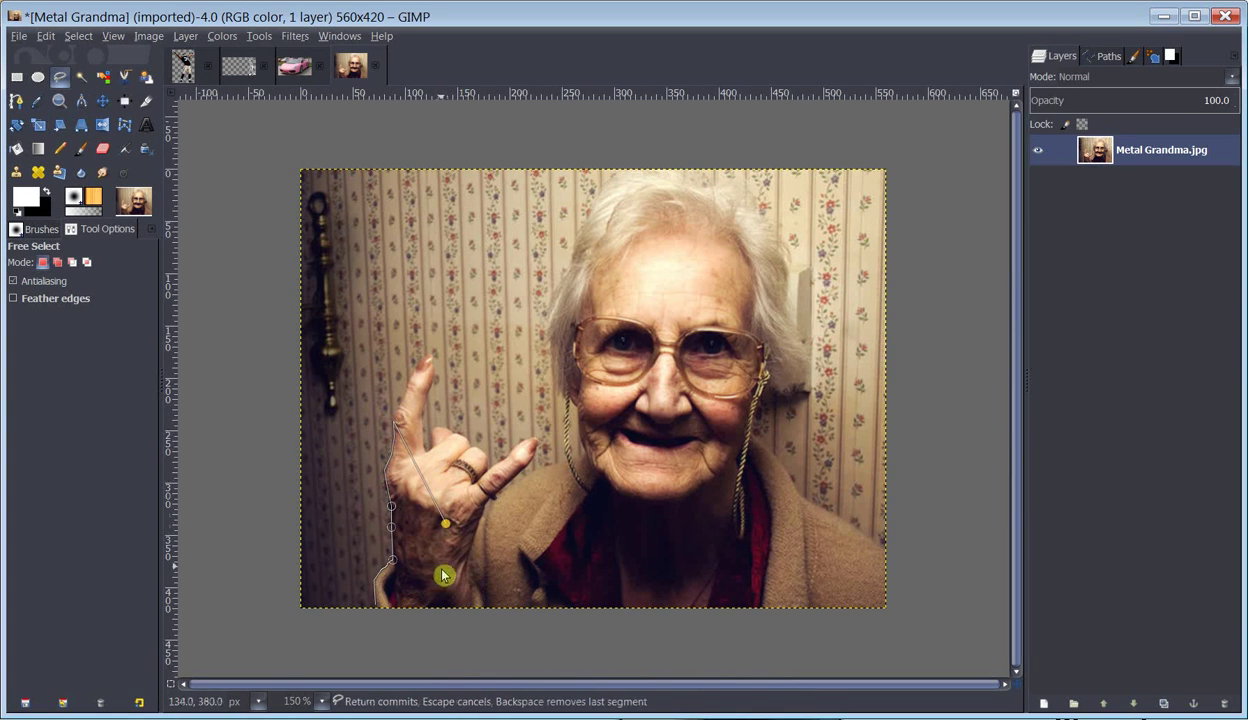
click(444, 589)
click(381, 609)
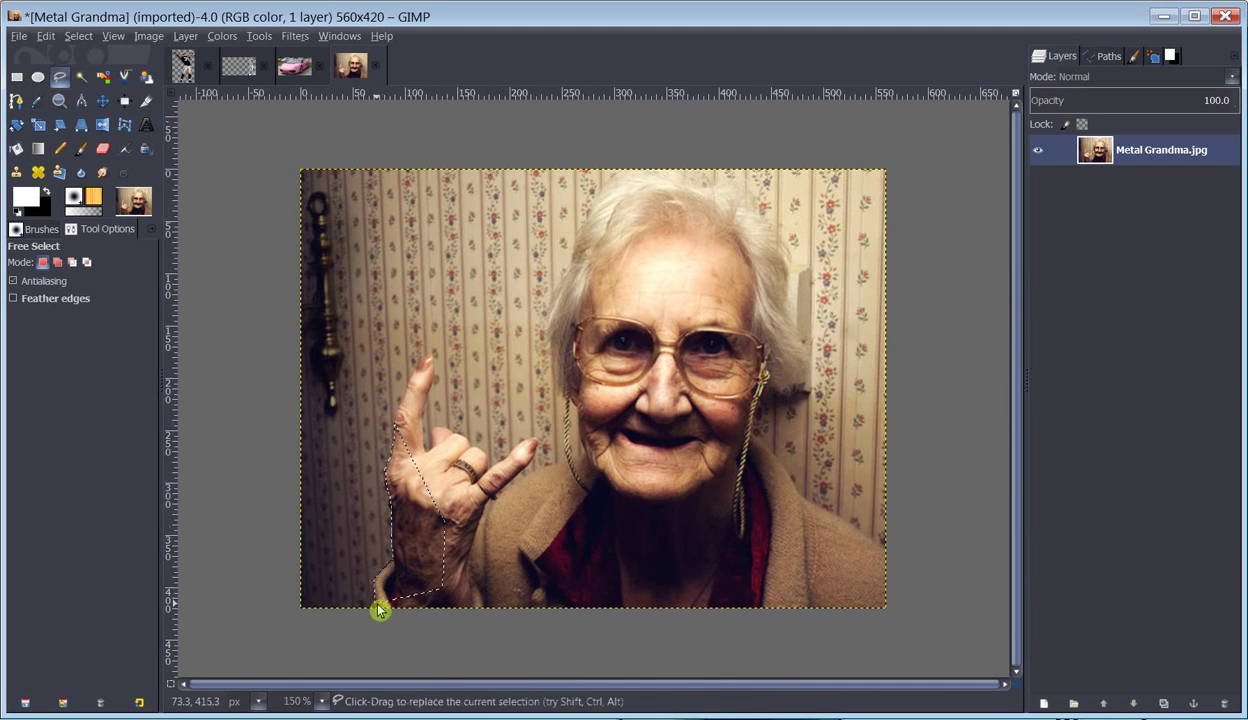
Discard the hand selection and draw a freehand selection around the mouth instead.
key(ctrl+shift)
click(410, 570)
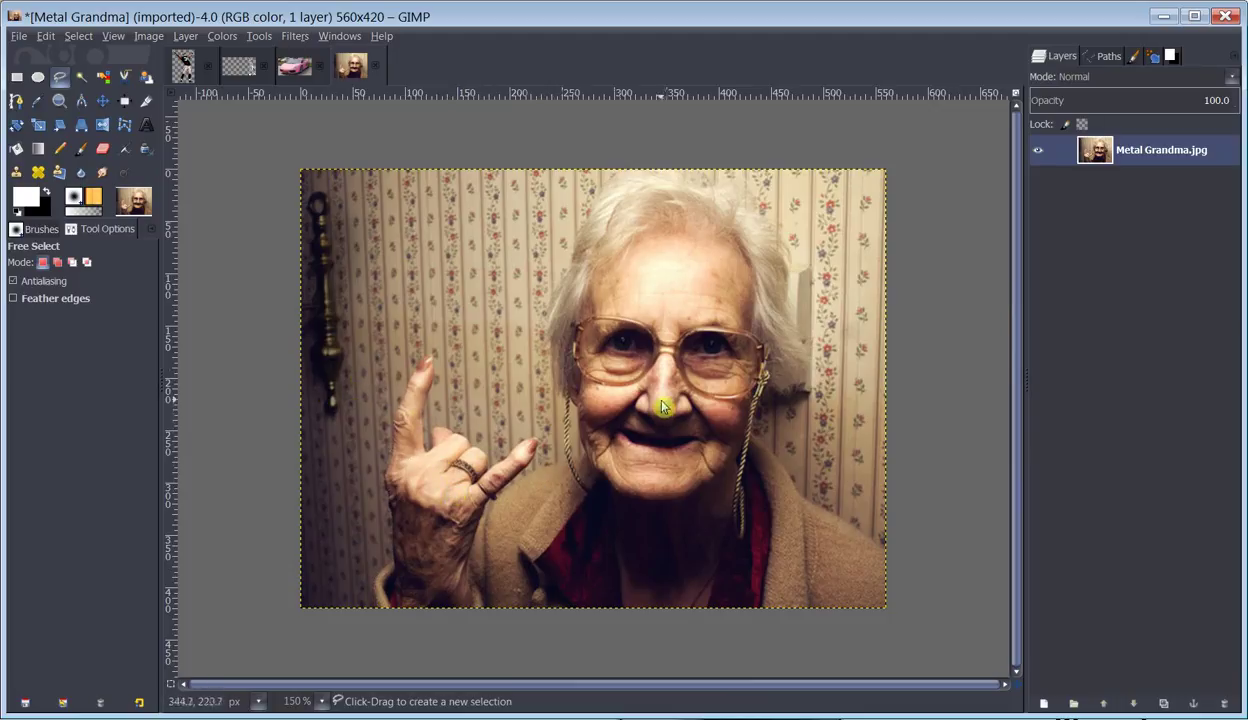
mouse_move(674, 394)
mouse_down()
mouse_move(635, 396)
mouse_move(684, 424)
mouse_up()
double_click(680, 402)
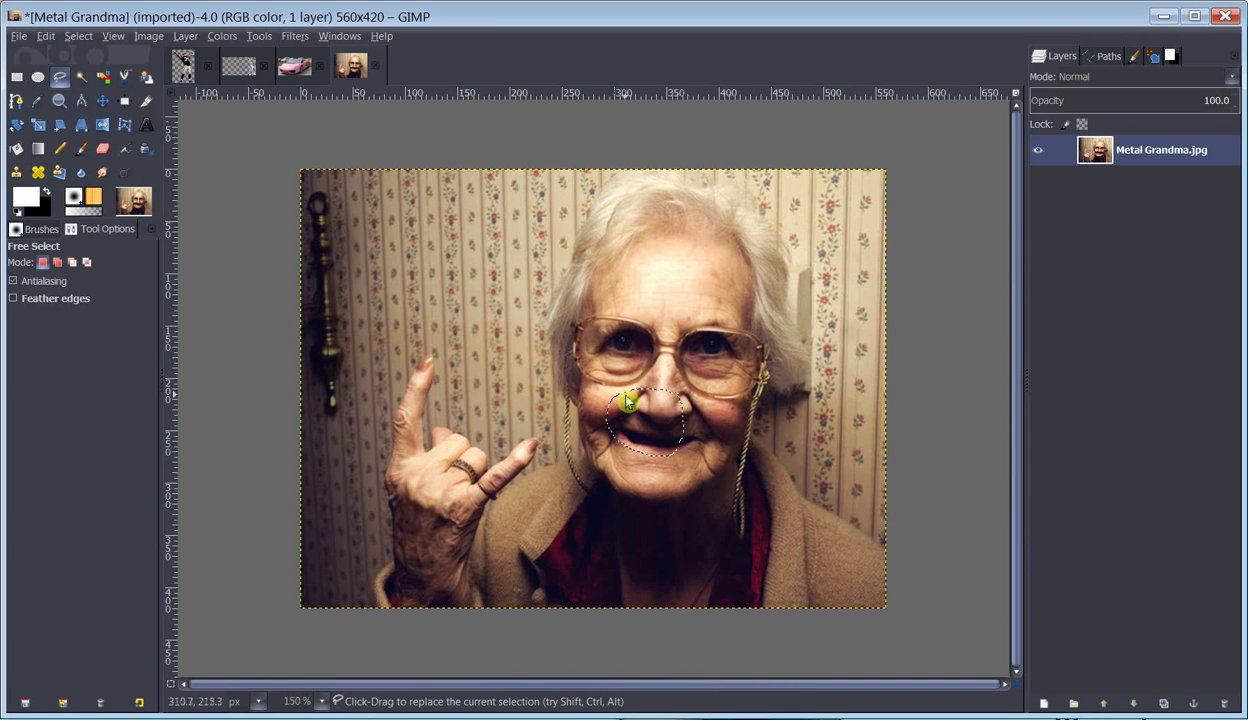
Enable Quick Mask and set the Paintbrush to the 12a round brush painting in white, adjusting its size.
click(173, 688)
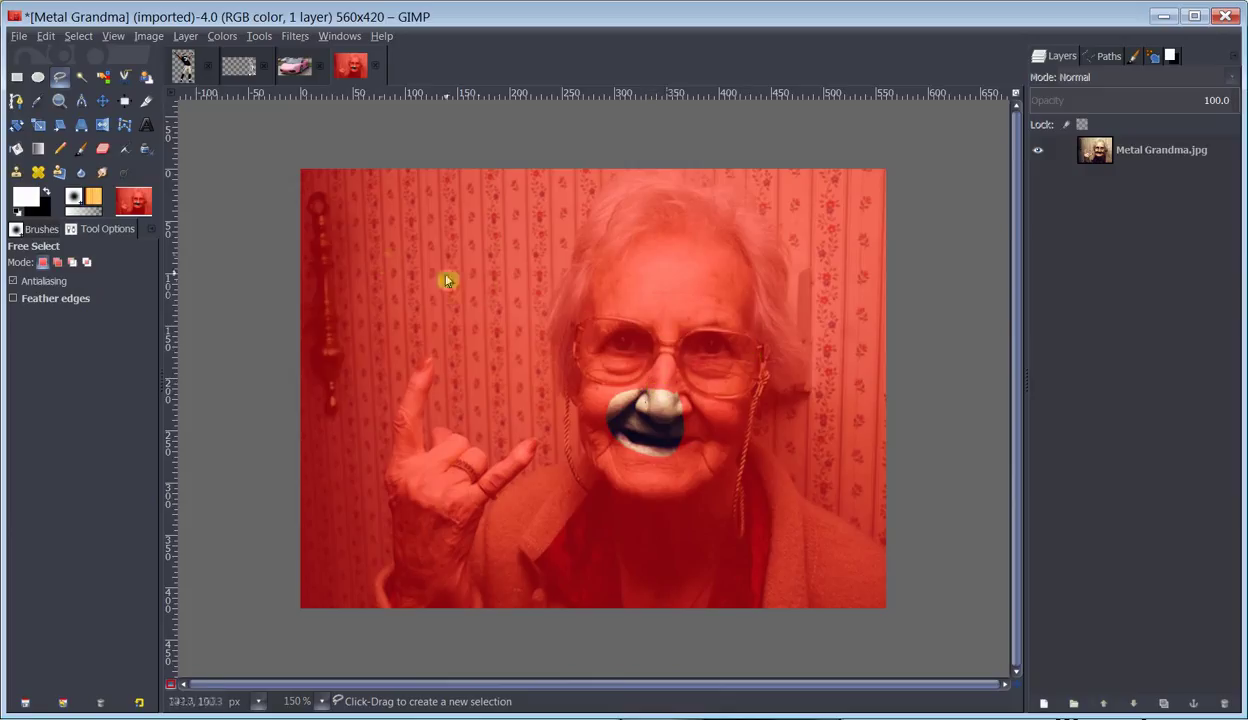
click(81, 149)
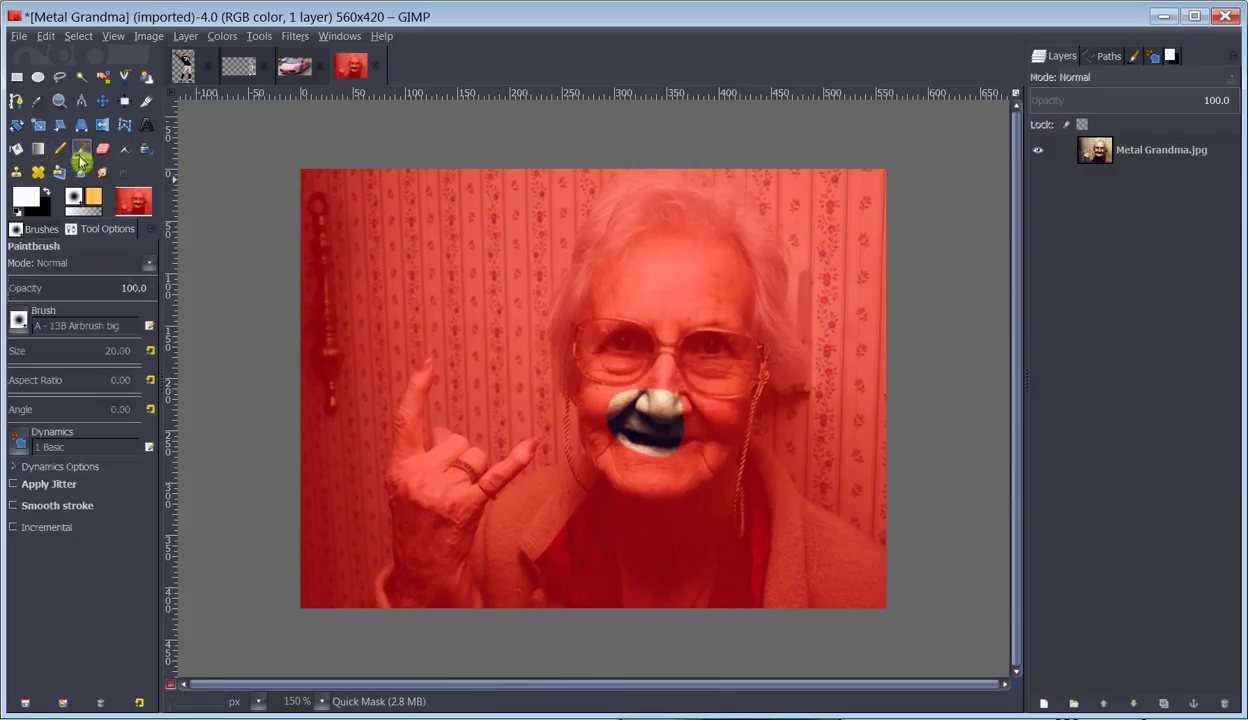
click(18, 325)
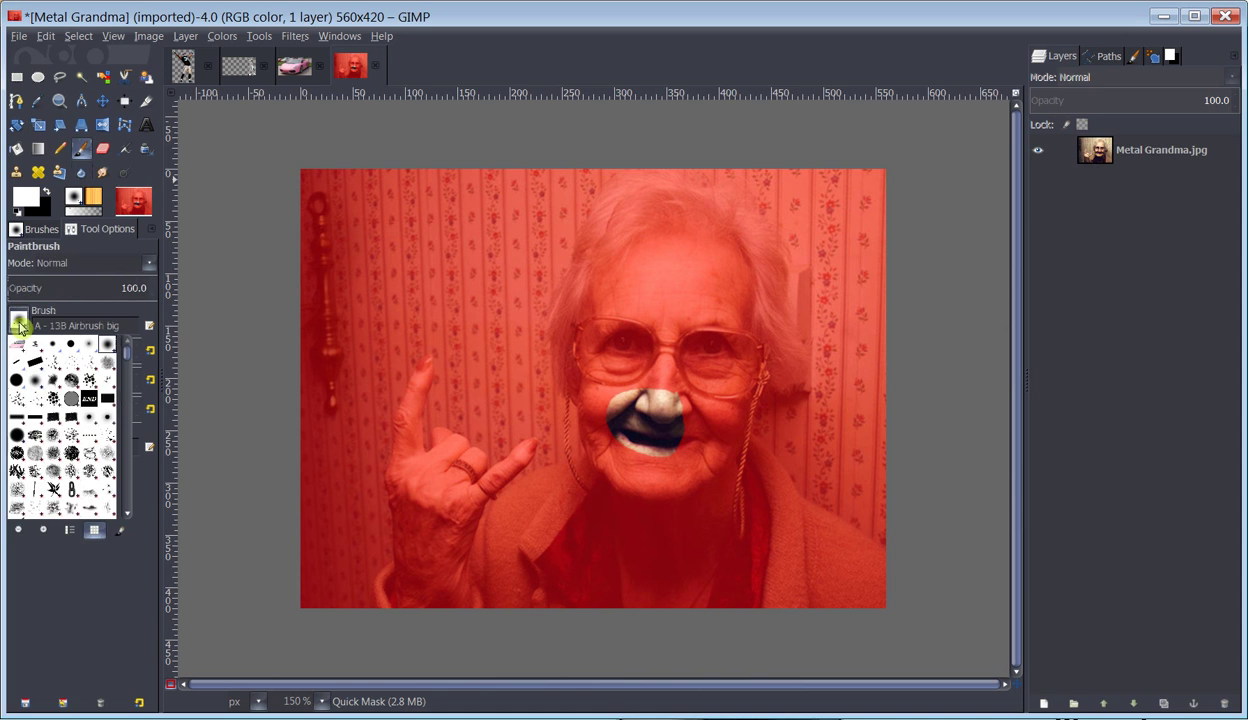
click(72, 346)
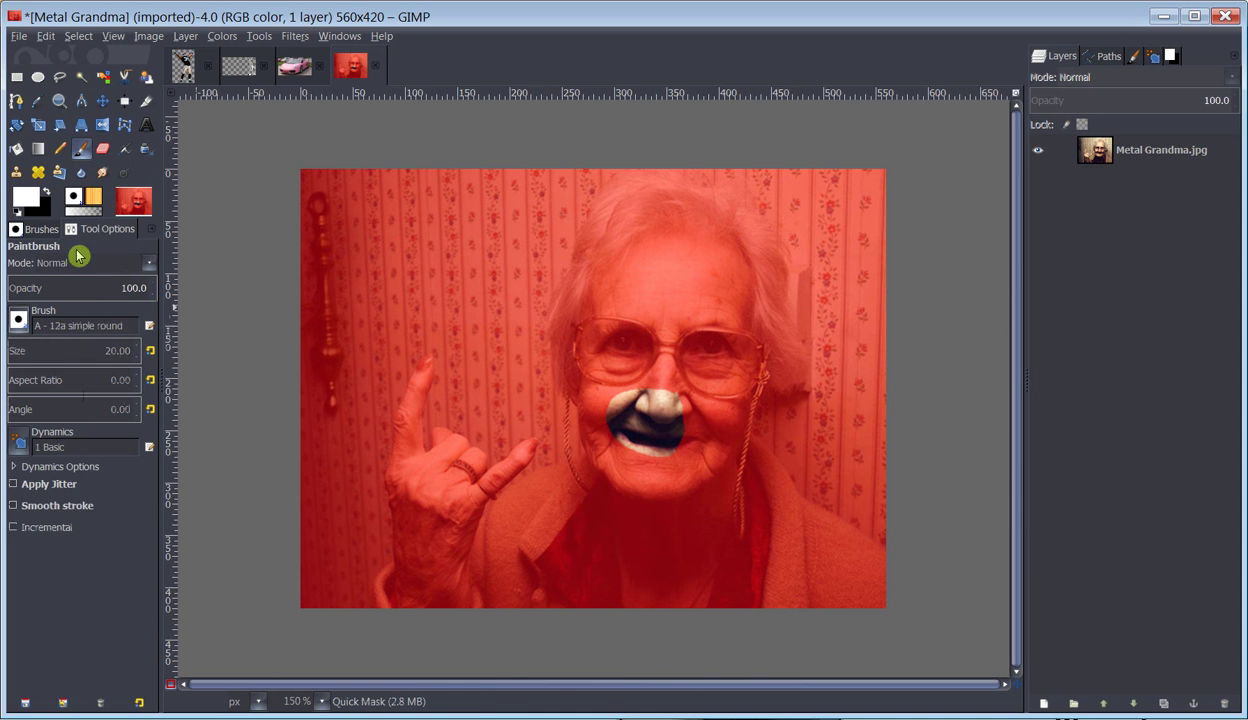
click(16, 213)
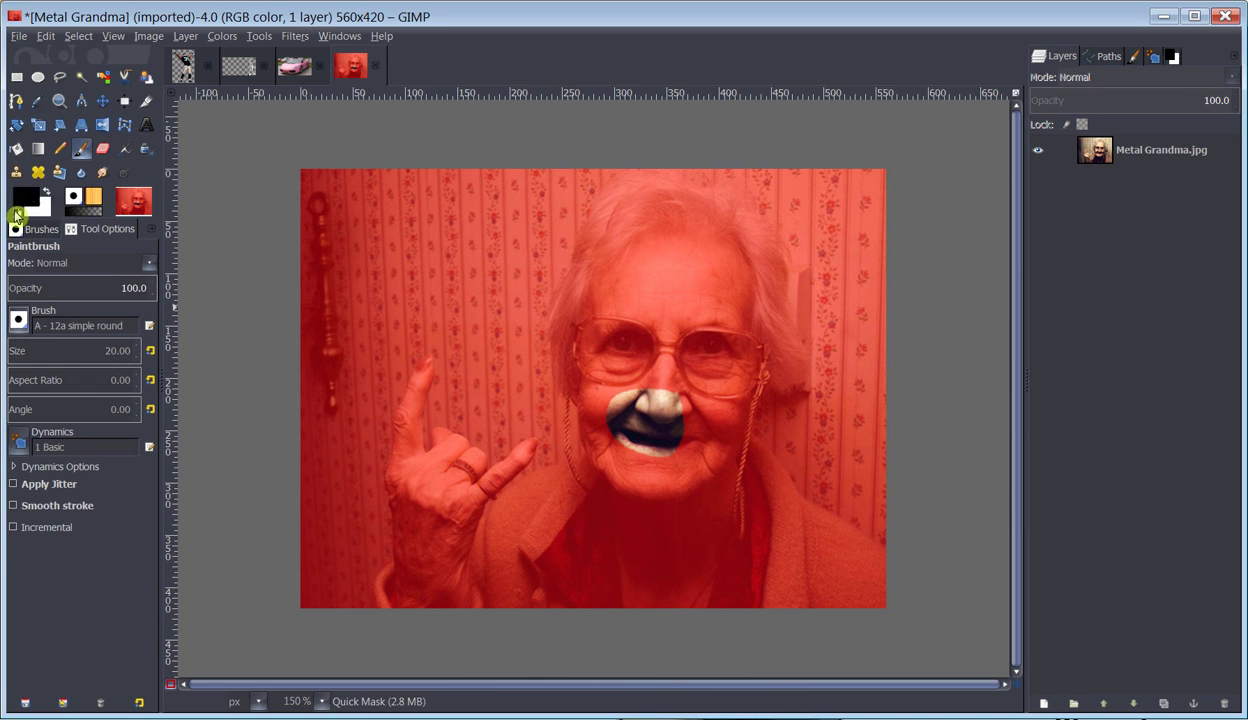
click(45, 190)
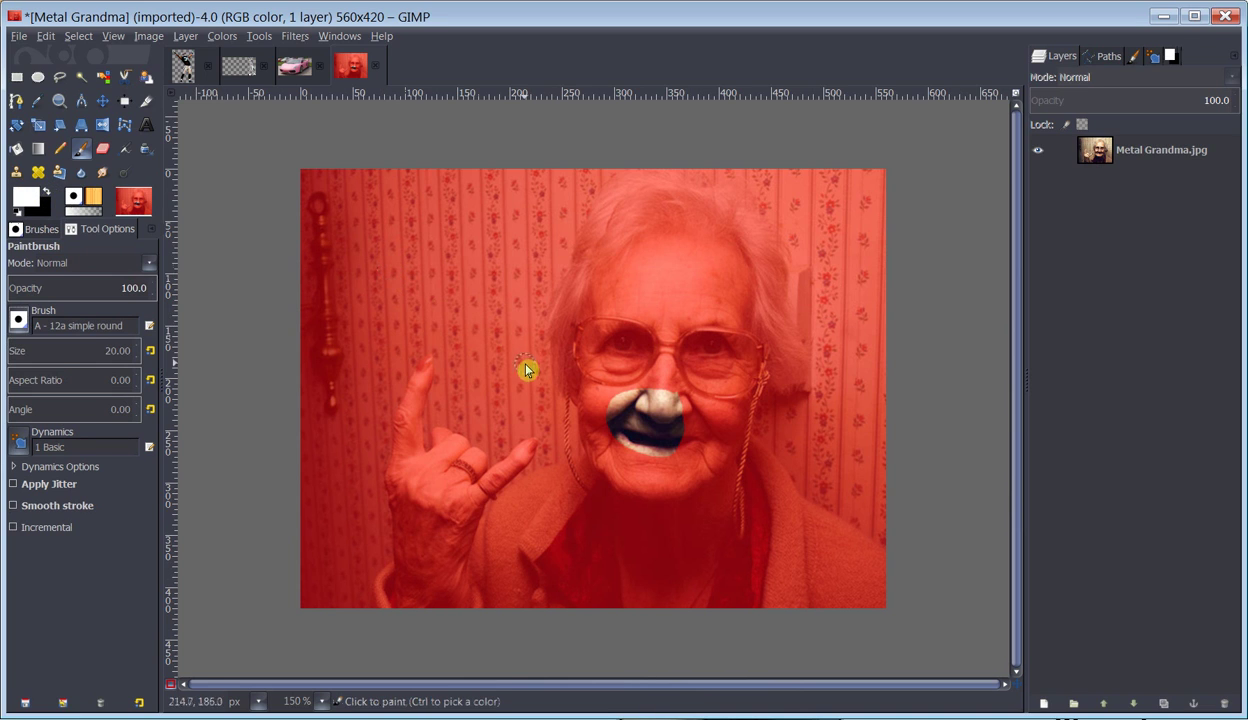
click(36, 343)
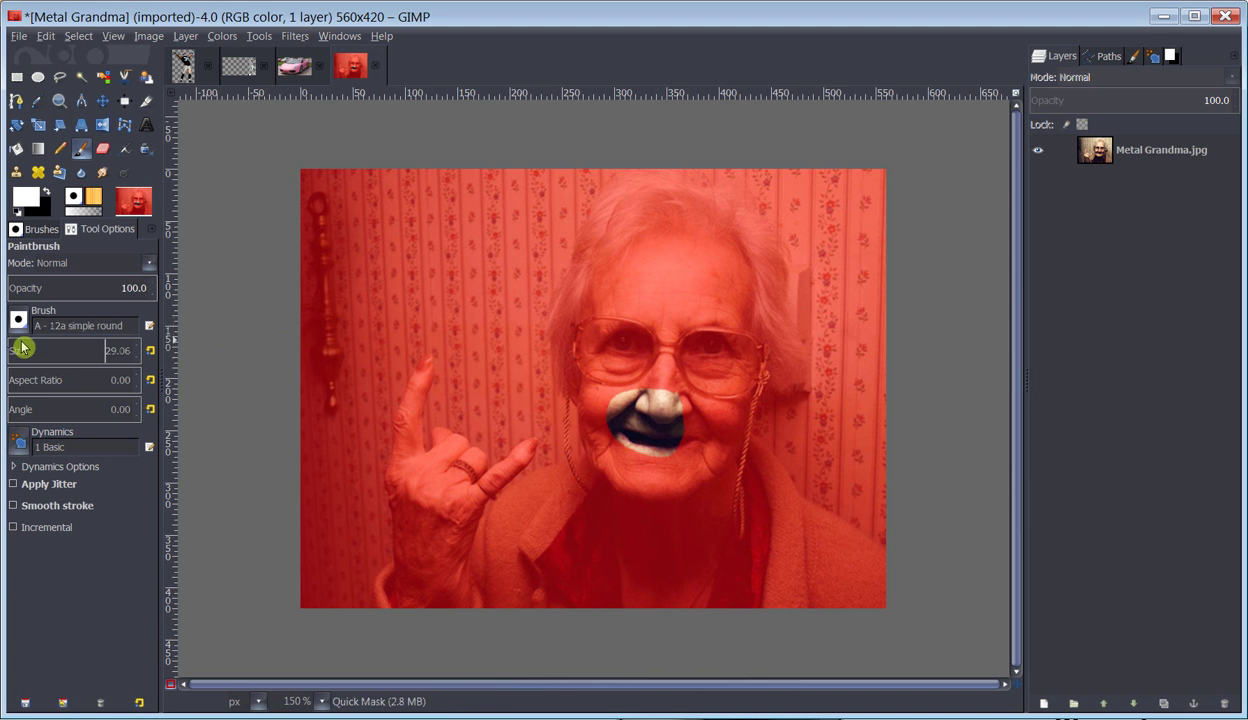
Paint white over the forehead and nose, then black to re-mask the hair patch left of the face.
mouse_move(675, 285)
mouse_down()
mouse_move(660, 358)
mouse_move(690, 345)
mouse_move(670, 403)
mouse_move(641, 378)
mouse_move(636, 398)
mouse_move(622, 393)
mouse_move(643, 323)
mouse_move(681, 280)
mouse_move(713, 372)
mouse_move(673, 458)
mouse_move(677, 397)
mouse_move(638, 508)
mouse_move(612, 442)
mouse_move(596, 460)
mouse_move(607, 330)
mouse_move(665, 251)
mouse_move(629, 267)
mouse_move(628, 255)
mouse_move(693, 295)
mouse_move(666, 238)
mouse_move(703, 245)
mouse_move(664, 284)
mouse_move(612, 296)
mouse_move(594, 318)
mouse_move(600, 310)
mouse_move(581, 390)
mouse_move(573, 325)
mouse_move(606, 244)
mouse_move(561, 272)
mouse_move(536, 318)
mouse_move(548, 350)
mouse_move(602, 266)
mouse_move(552, 327)
mouse_move(540, 358)
mouse_up()
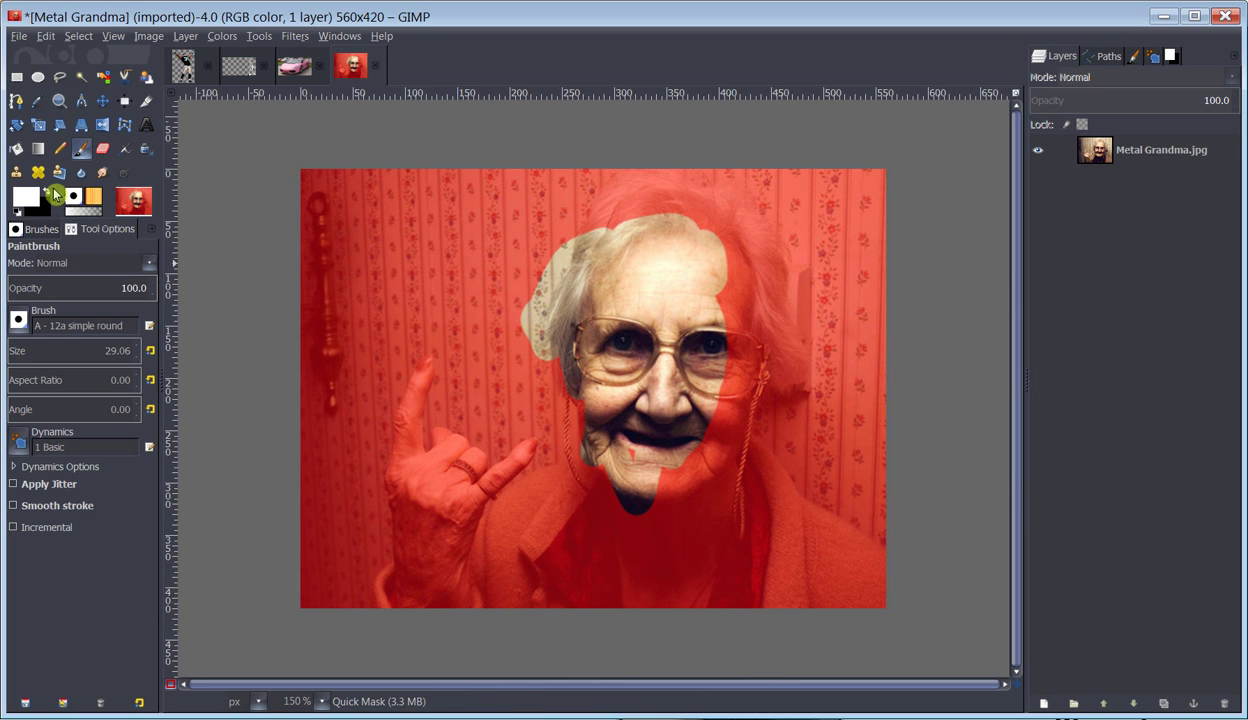
click(45, 192)
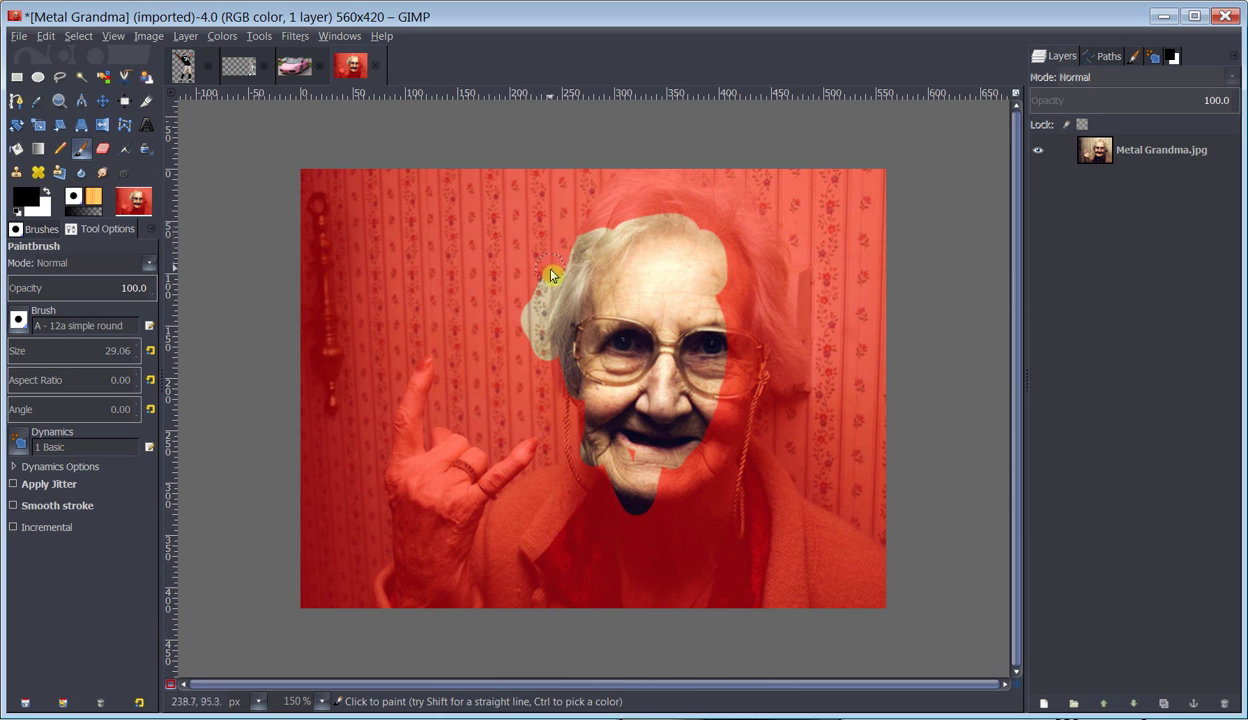
mouse_move(550, 275)
mouse_down()
mouse_move(522, 300)
mouse_move(535, 348)
mouse_up()
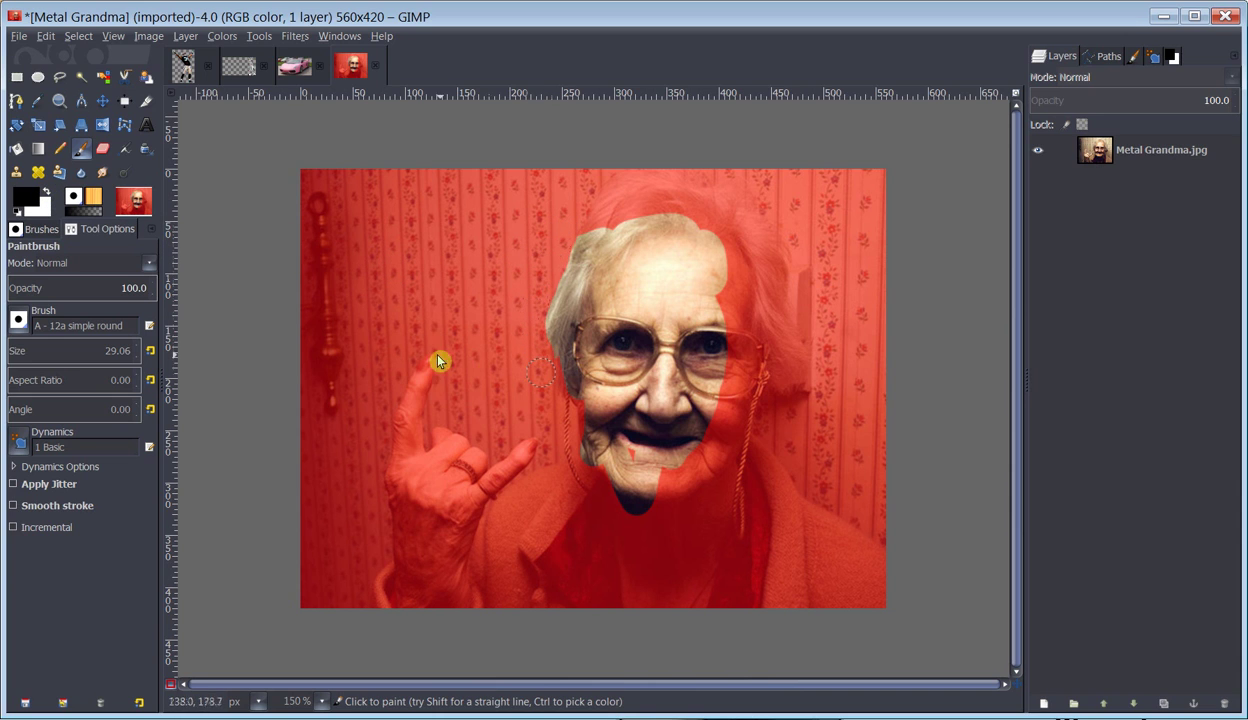
click(47, 193)
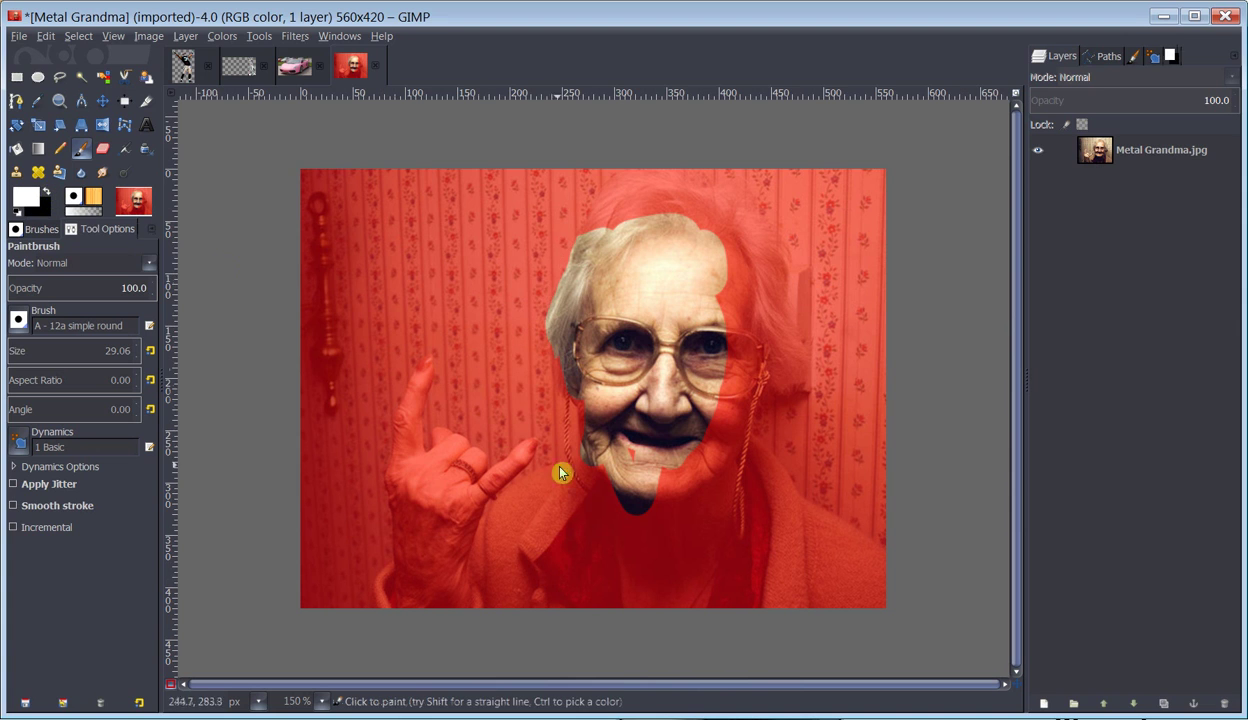
With a larger brush, unmask the chin, cardigan, right cheek, glasses, forehead and sweater beside the neck.
mouse_move(612, 466)
mouse_down()
mouse_move(579, 538)
mouse_move(522, 551)
mouse_move(520, 590)
mouse_move(721, 581)
mouse_move(715, 530)
mouse_up()
key(bracketright)
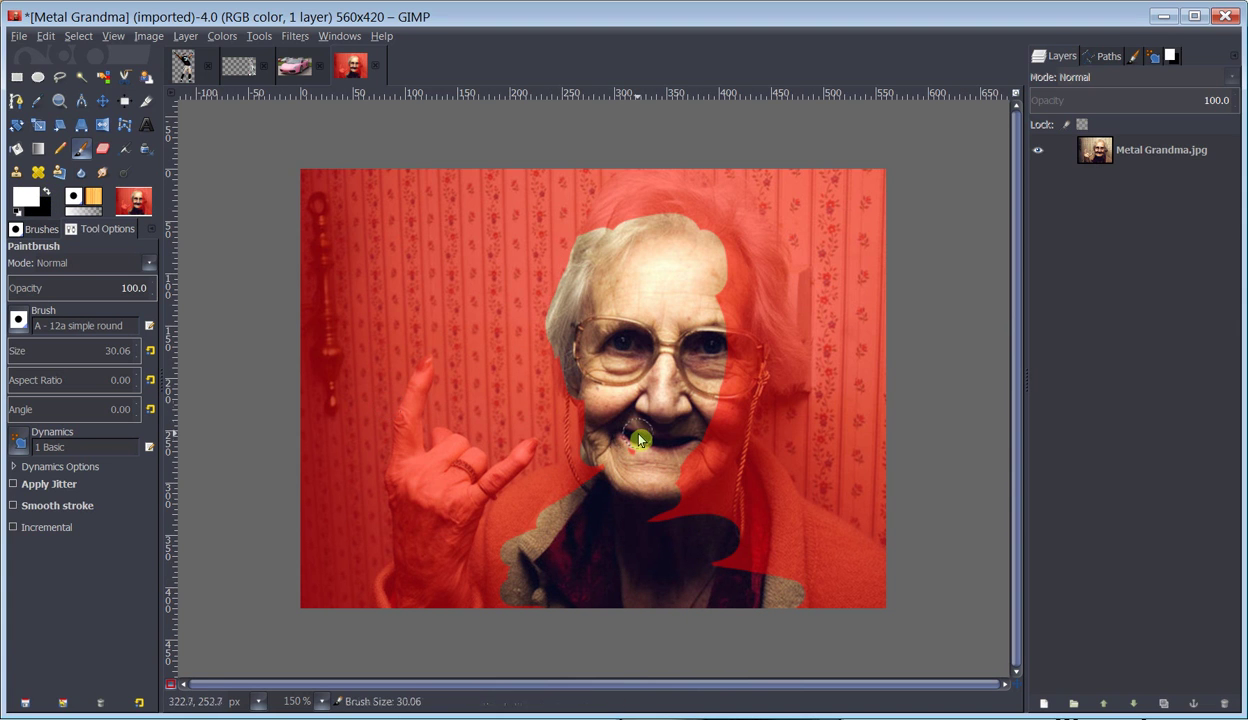
key(bracketright)
key(bracketright)
key(bracketright)
key(bracketright)
key(bracketright)
key(bracketright)
key(bracketright)
key(bracketright)
key(bracketright)
key(bracketright)
key(bracketright)
key(bracketright)
key(bracketright)
key(bracketright)
key(bracketright)
key(bracketright)
key(bracketright)
key(bracketright)
key(bracketright)
key(bracketright)
key(bracketright)
key(bracketright)
key(bracketright)
key(bracketright)
key(bracketright)
key(bracketright)
key(bracketright)
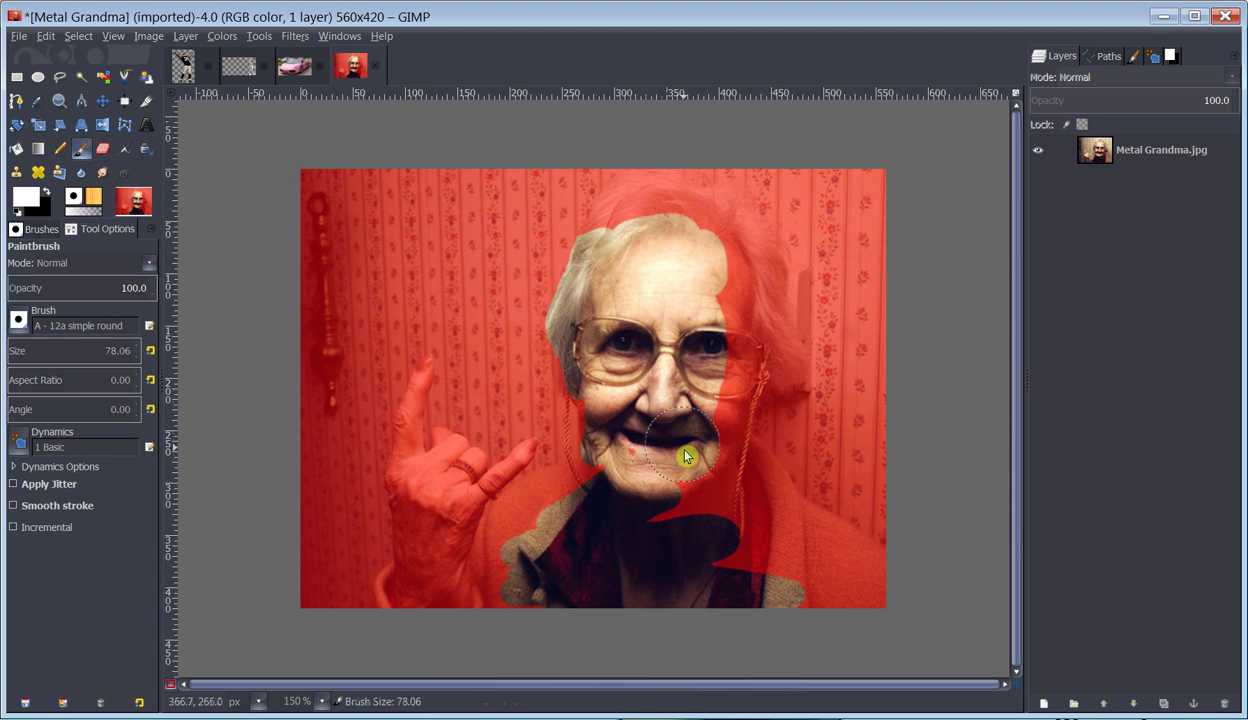
mouse_move(688, 454)
mouse_down()
mouse_move(693, 541)
mouse_move(671, 510)
mouse_move(856, 626)
mouse_move(865, 587)
mouse_move(810, 549)
mouse_up()
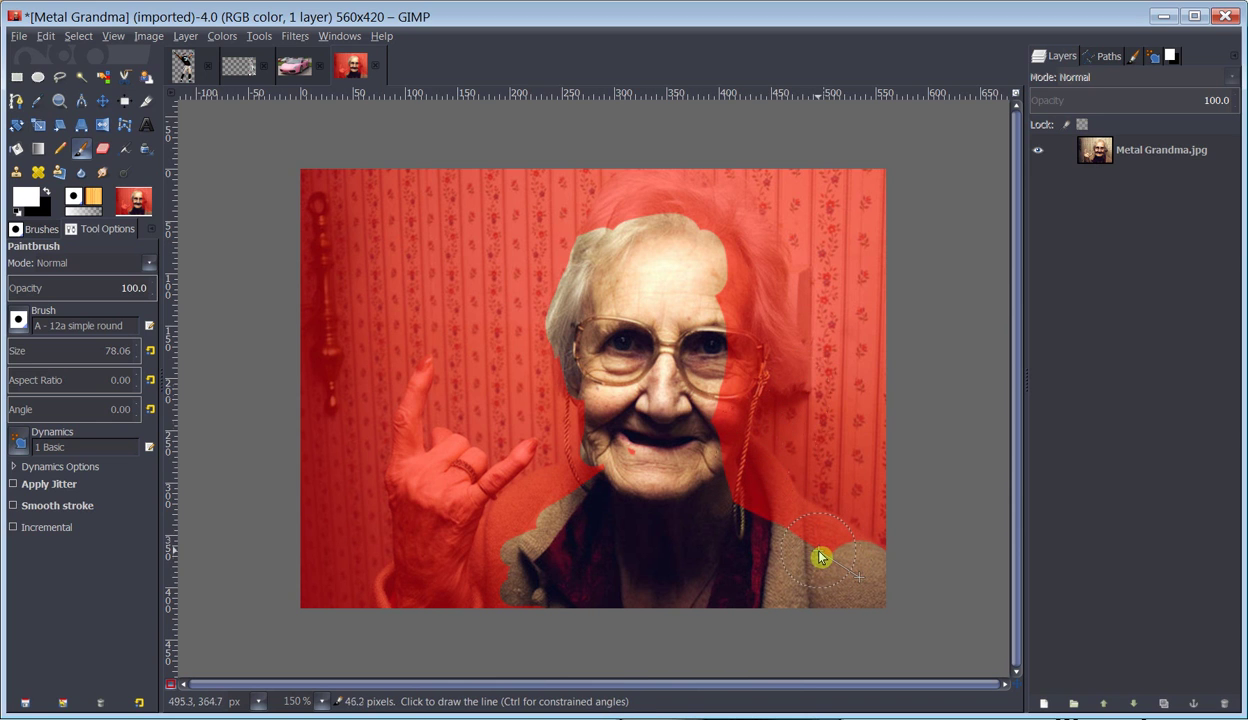
mouse_move(820, 557)
mouse_down()
mouse_move(770, 527)
mouse_move(731, 465)
mouse_up()
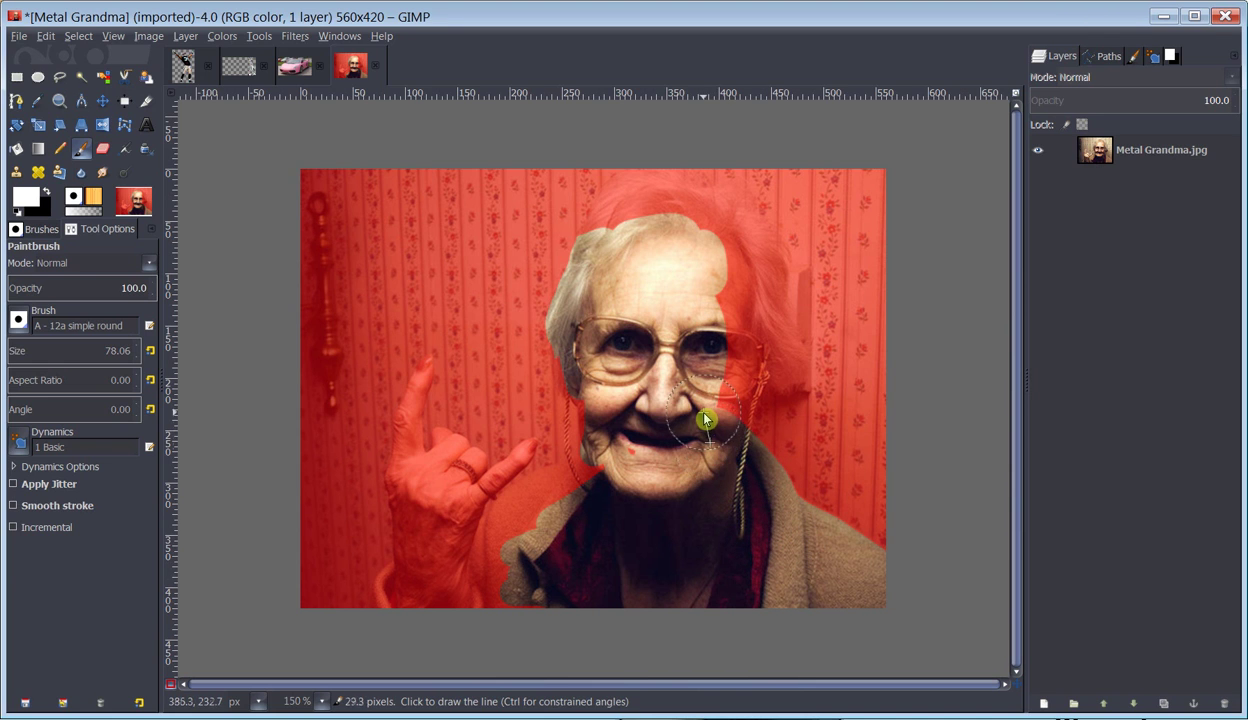
mouse_move(727, 412)
mouse_down()
mouse_move(712, 263)
mouse_move(694, 238)
mouse_move(653, 231)
mouse_move(631, 288)
mouse_up()
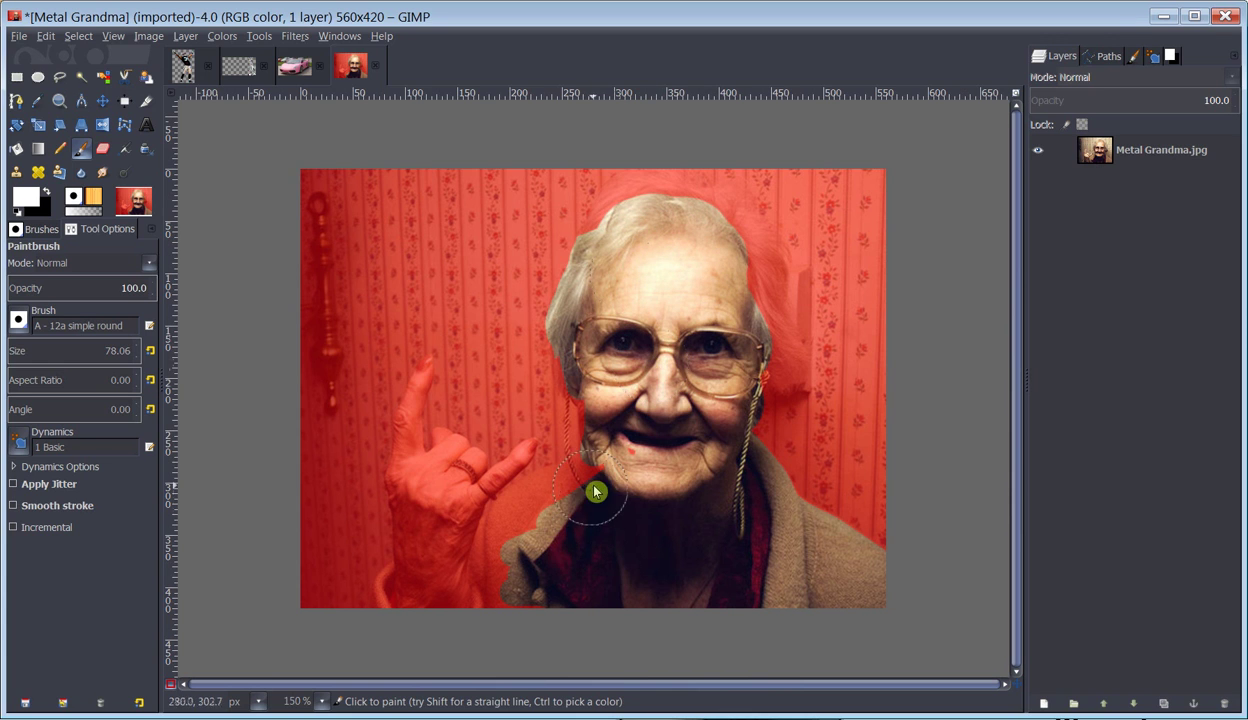
mouse_move(566, 510)
mouse_down()
mouse_move(476, 558)
mouse_move(510, 575)
mouse_move(515, 599)
mouse_move(412, 609)
mouse_move(438, 562)
mouse_move(450, 492)
mouse_up()
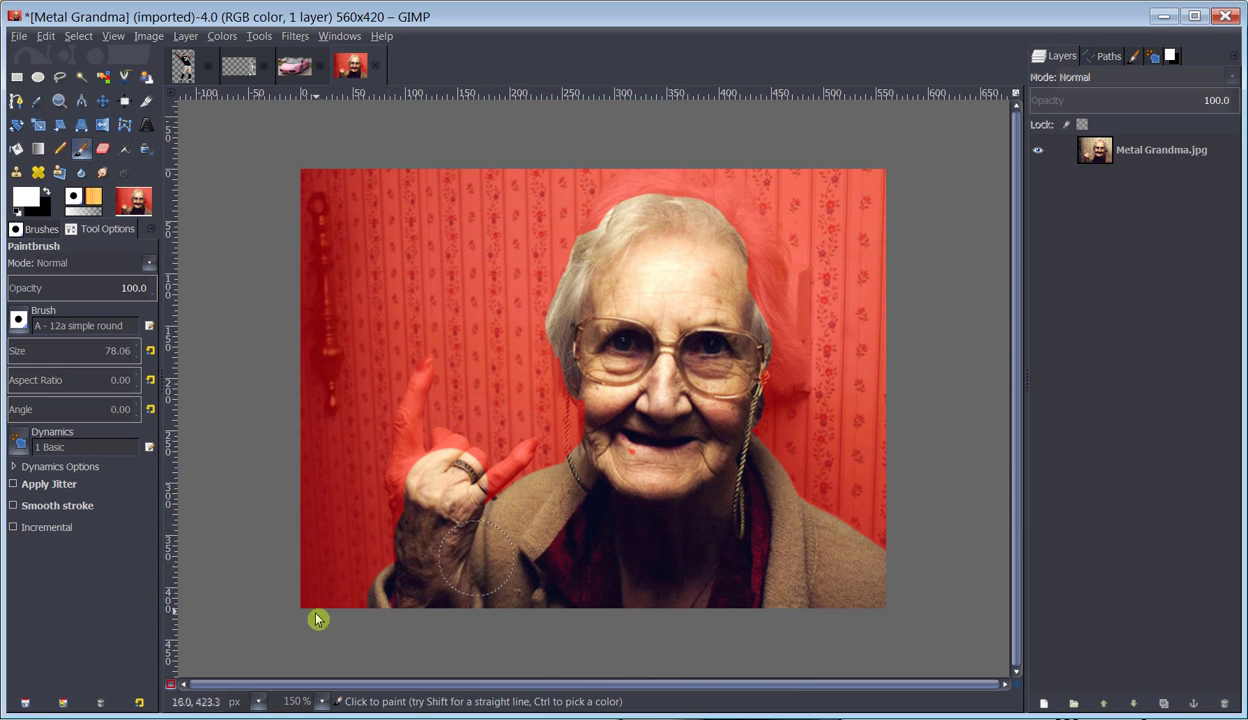
Toggle Quick Mask off, back on to check coverage, then off for the grandmother selection.
click(172, 686)
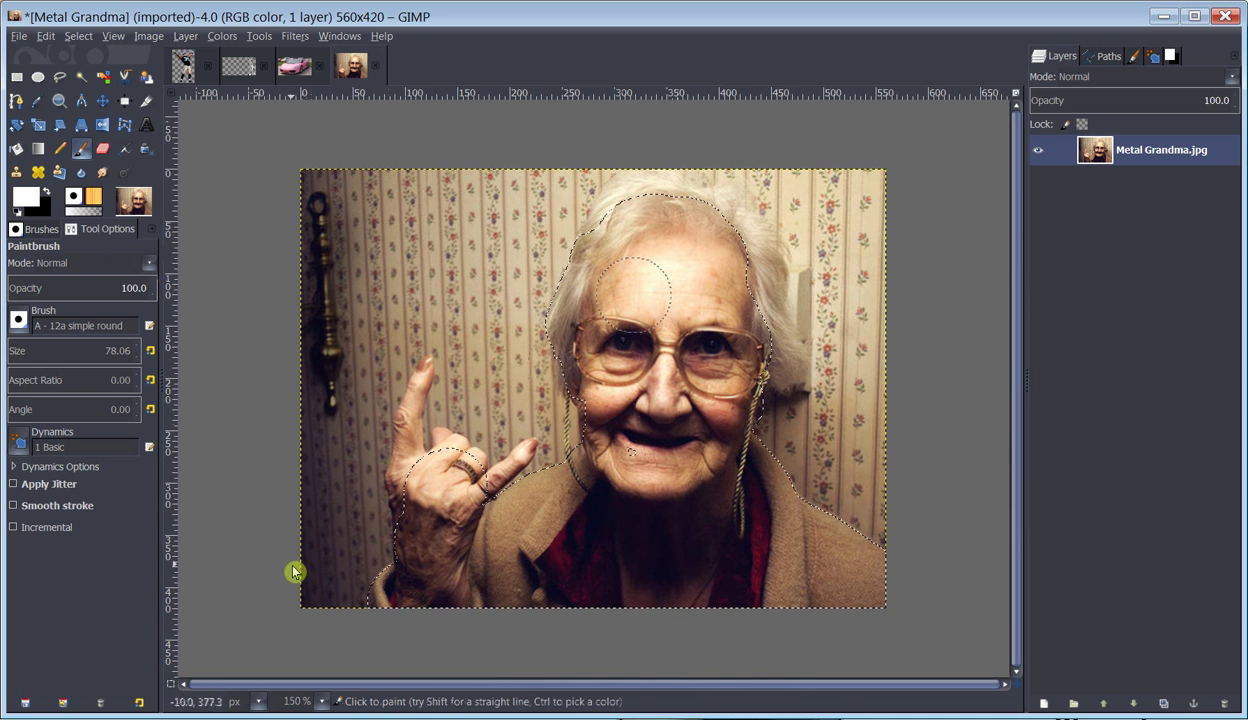
click(171, 684)
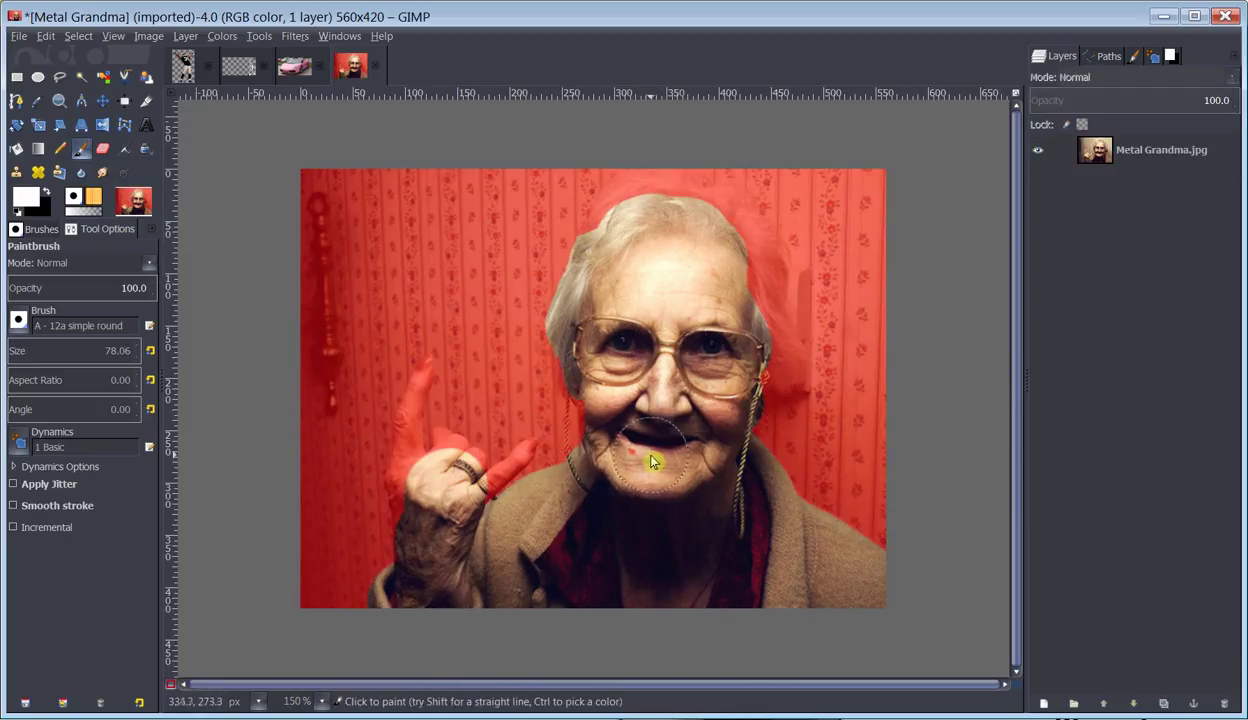
click(171, 684)
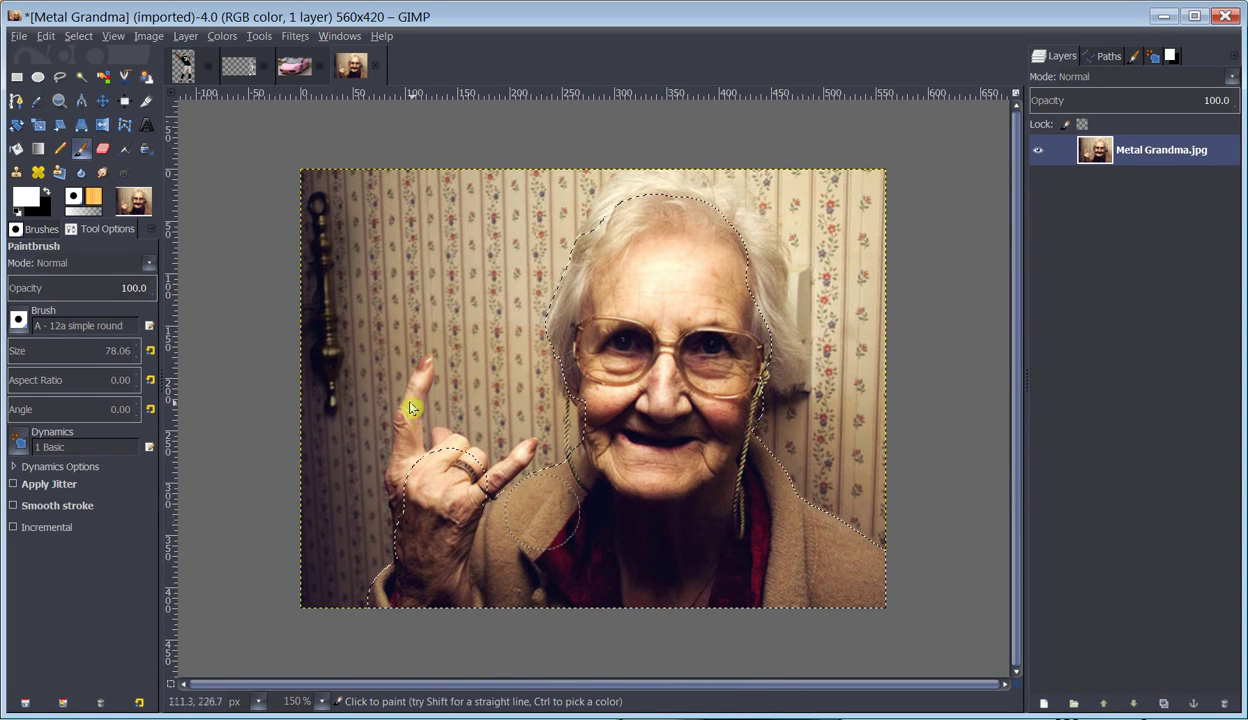